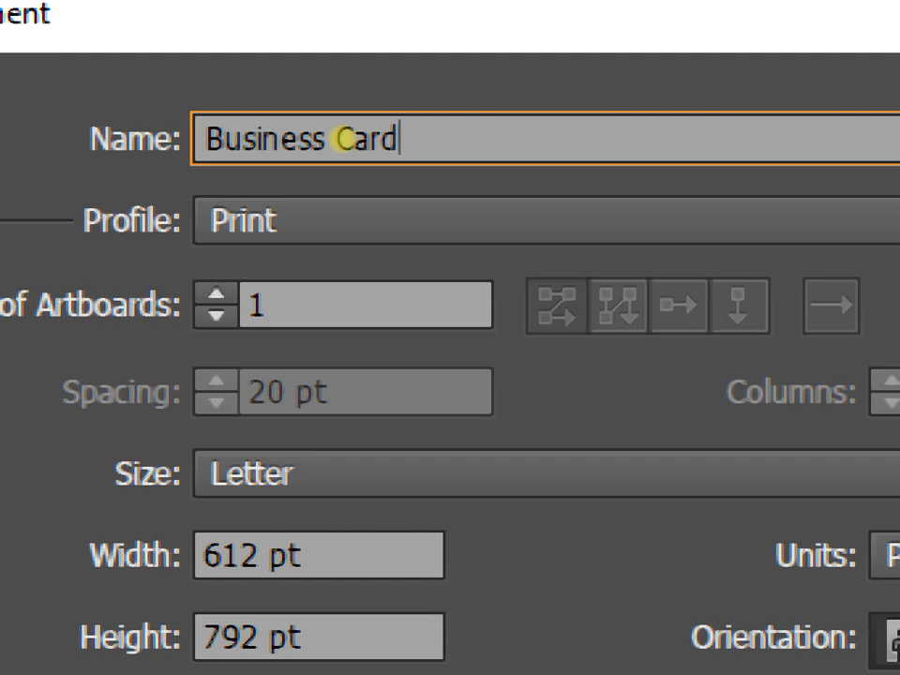
Step: Enter the designer's name after 'Business Card -' in the new document's Name field
{"action": "type", "text": "-"}
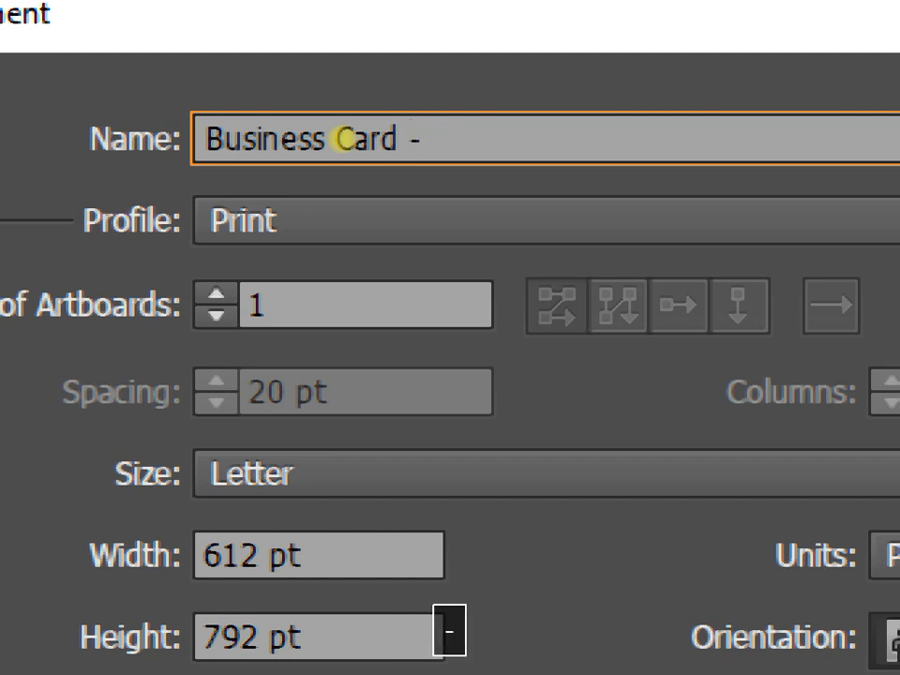
{"action": "type", "text": " nas"}
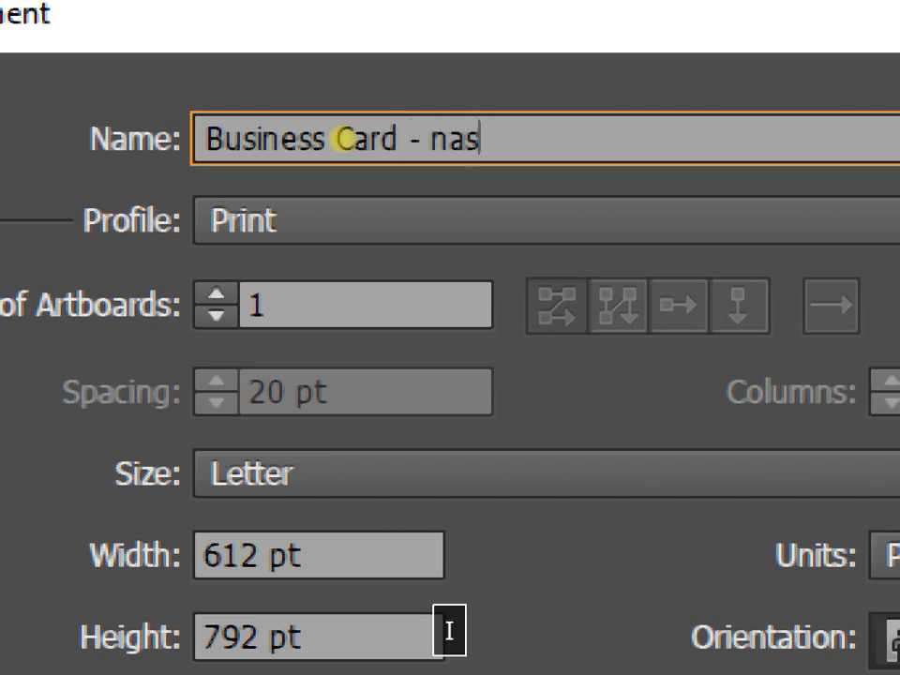
{"action": "type", "text": "ir"}
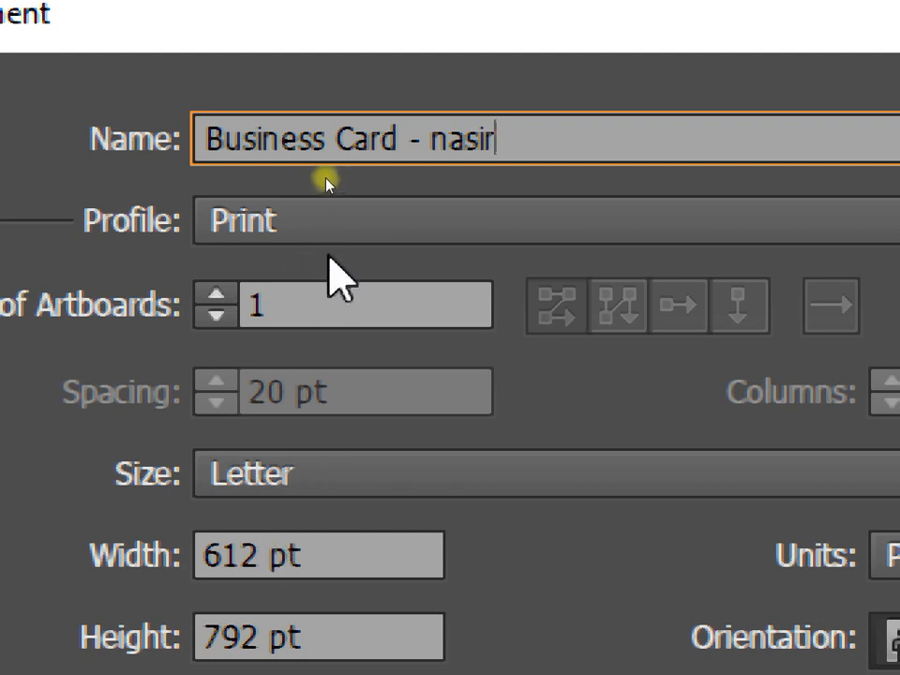
Step: Keep the Print profile, set the artboard count to 2, and create the document
{"action": "left_click", "coordinate": [297, 224]}
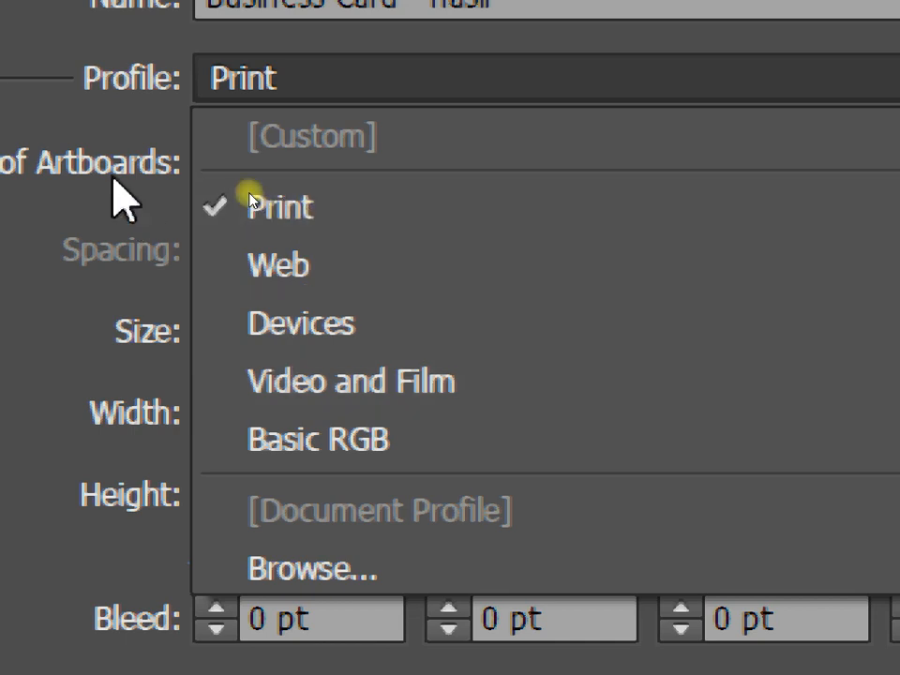
{"action": "left_click", "coordinate": [84, 103]}
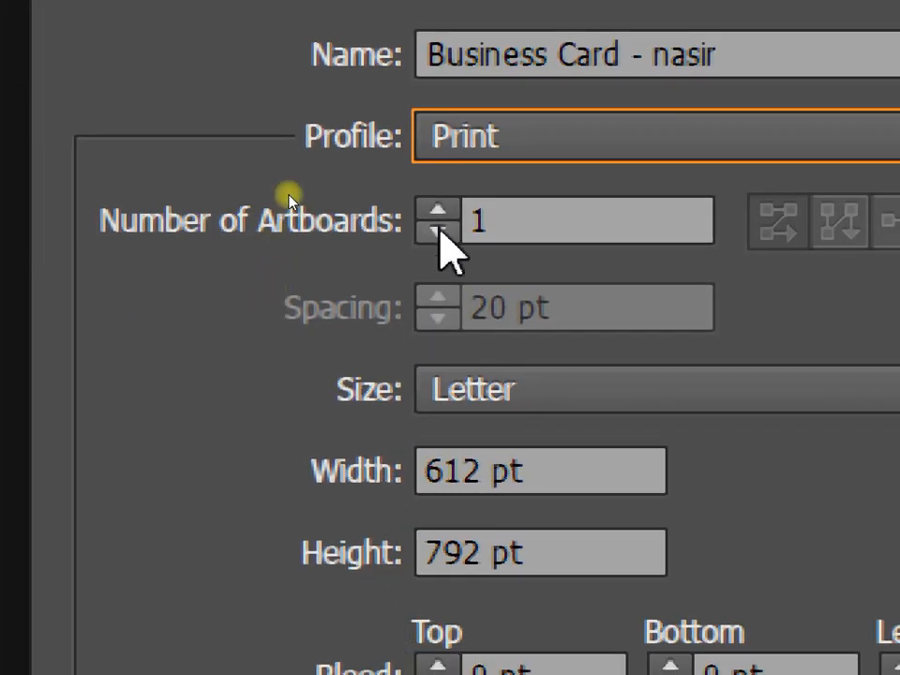
{"action": "key", "text": "Tab"}
{"action": "type", "text": "3"}
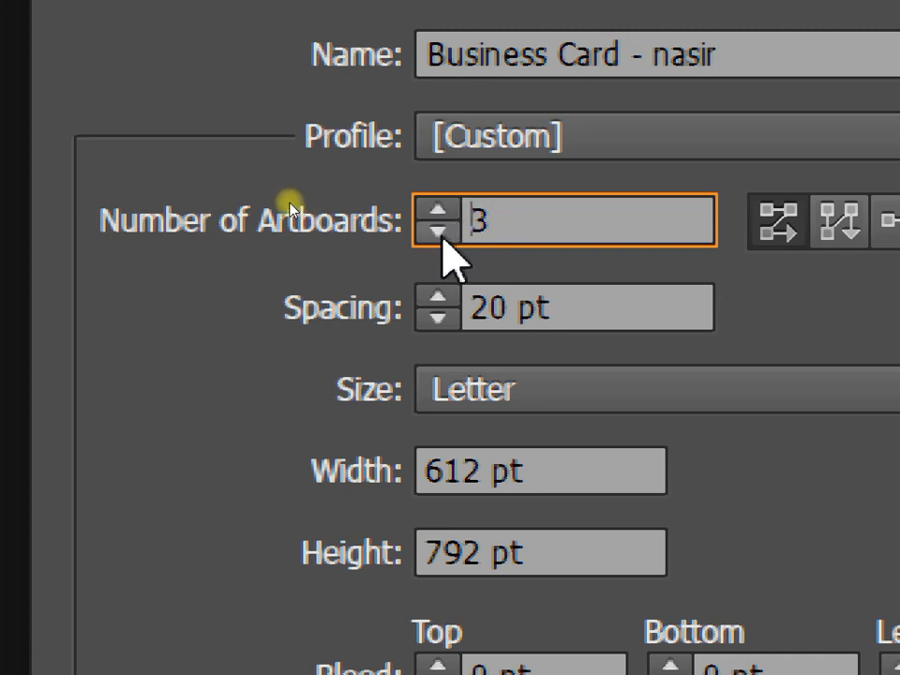
{"action": "left_click", "coordinate": [438, 231]}
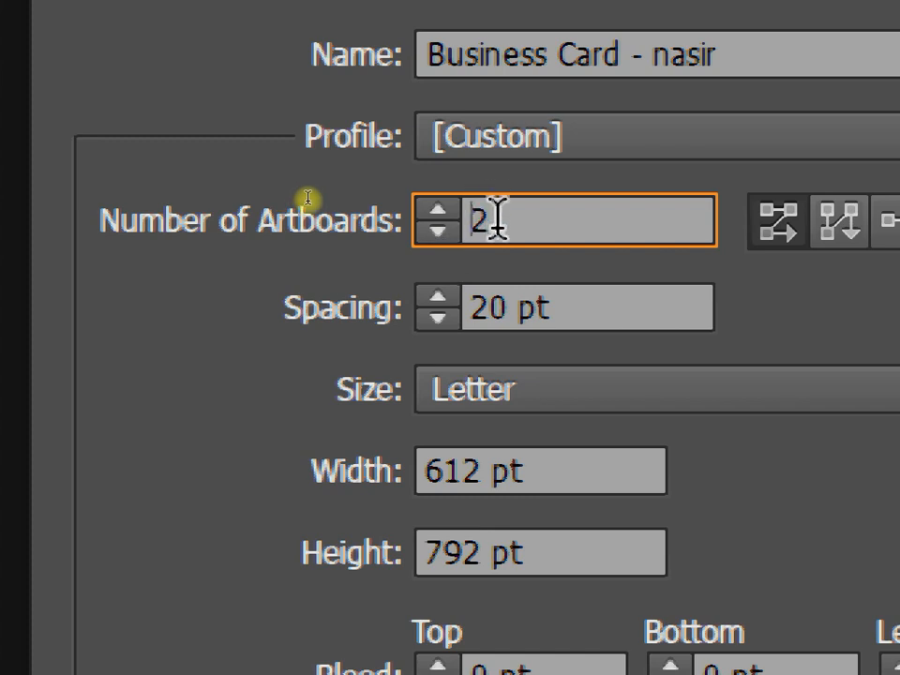
{"action": "left_click", "coordinate": [439, 231]}
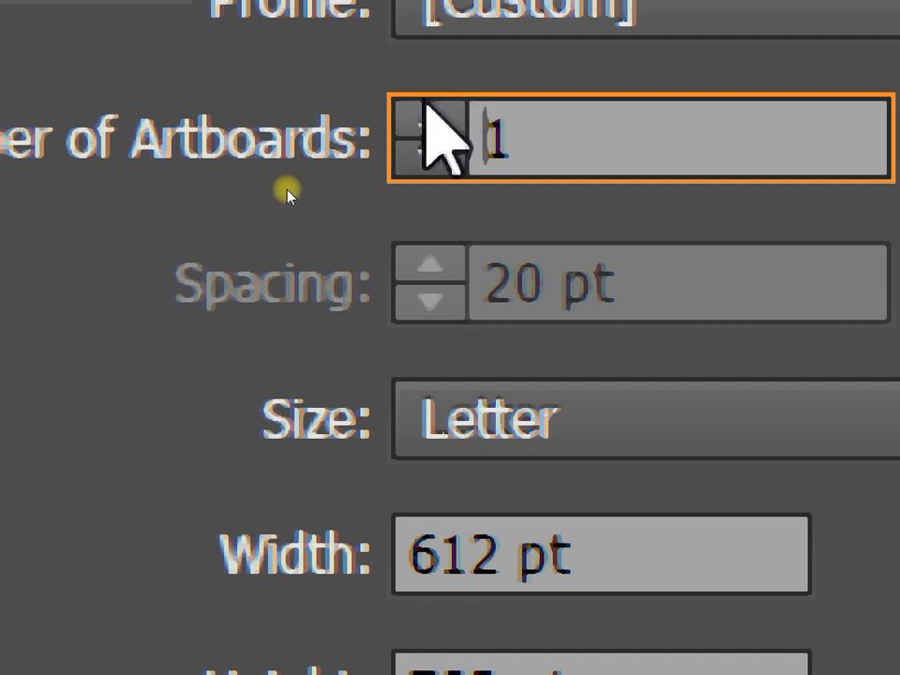
{"action": "left_click", "coordinate": [426, 119]}
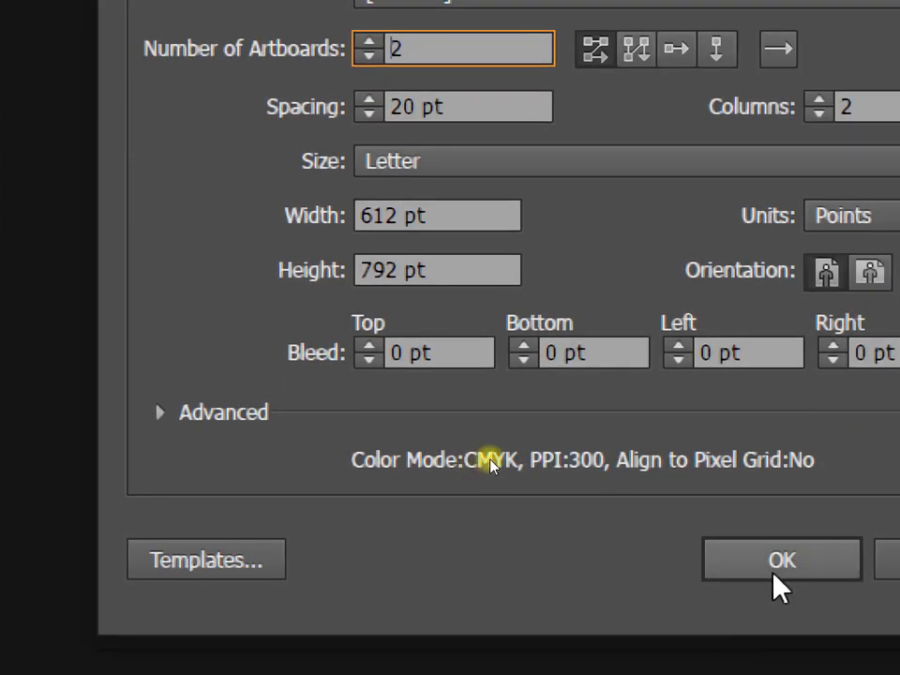
{"action": "left_click", "coordinate": [773, 574]}
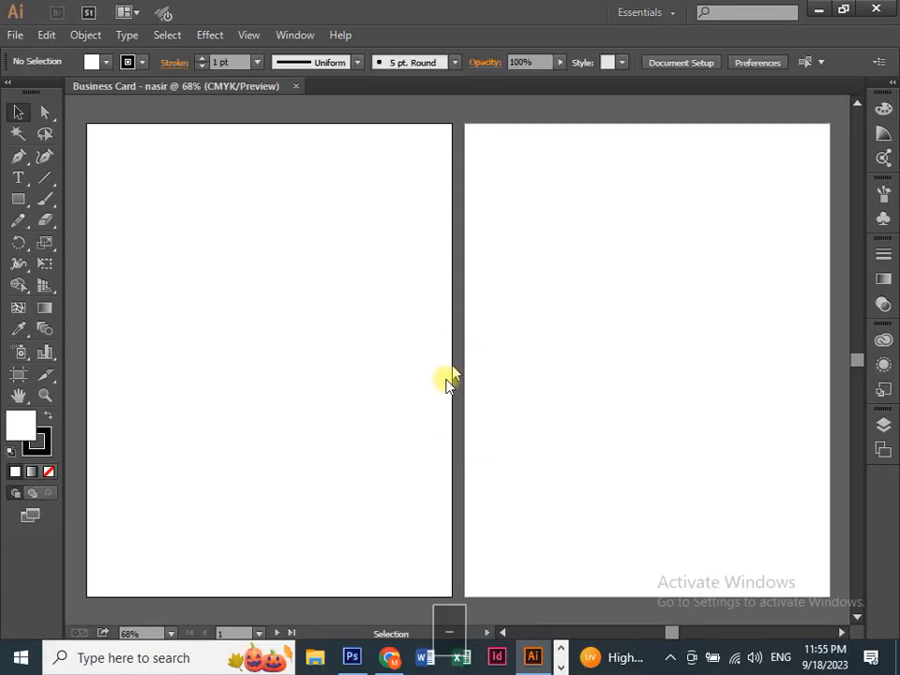
Step: View the two artboards at 100% and begin a second new document with Ctrl+N
{"action": "key", "text": "ctrl+equal"}
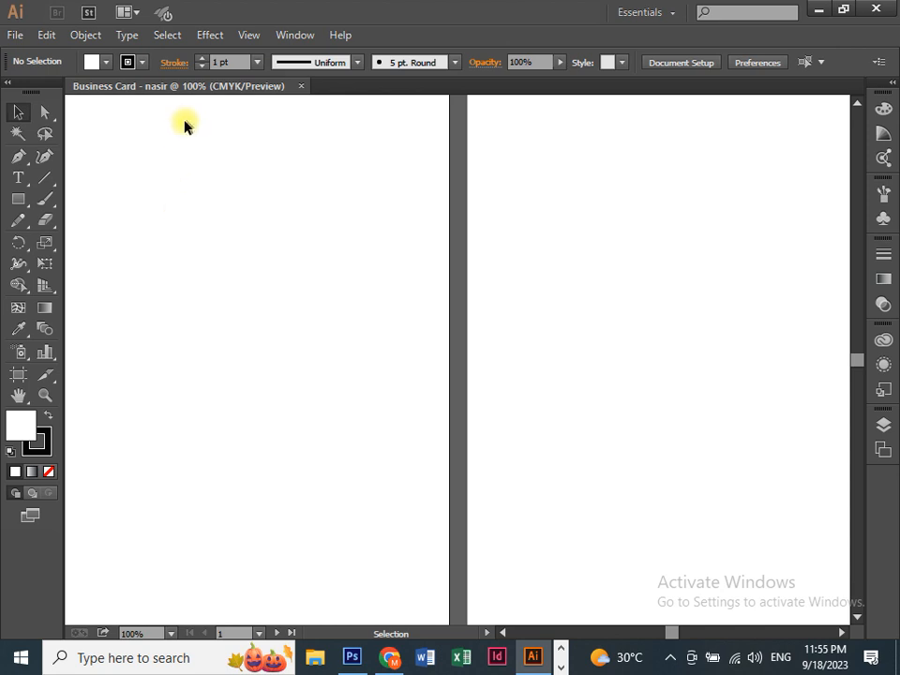
{"action": "key", "text": "ctrl+n"}
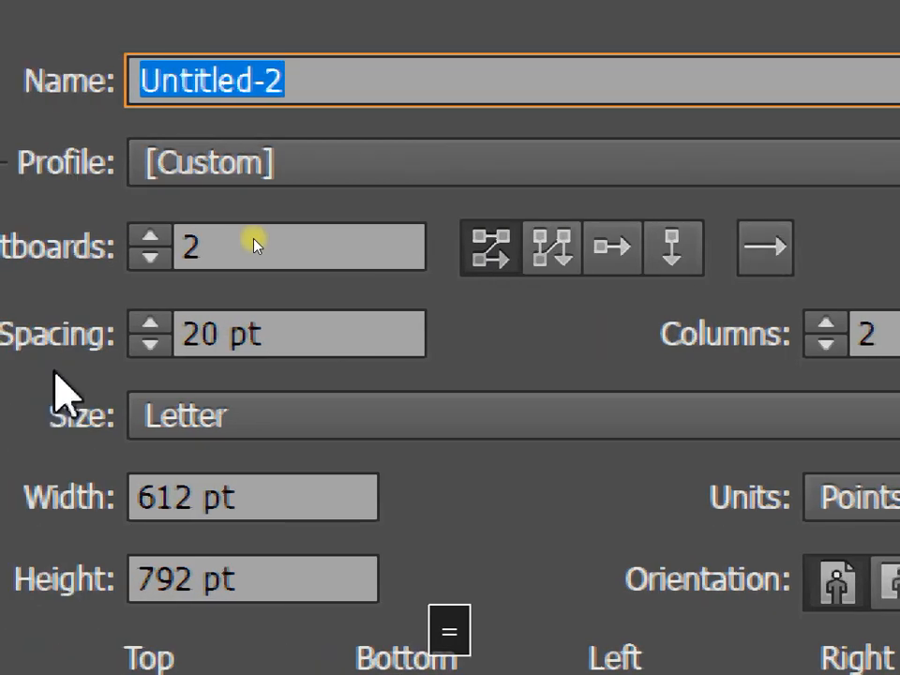
Step: Use one artboard, name it 'business card -' plus the designer's name, and choose the Print profile
{"action": "left_click", "coordinate": [195, 261]}
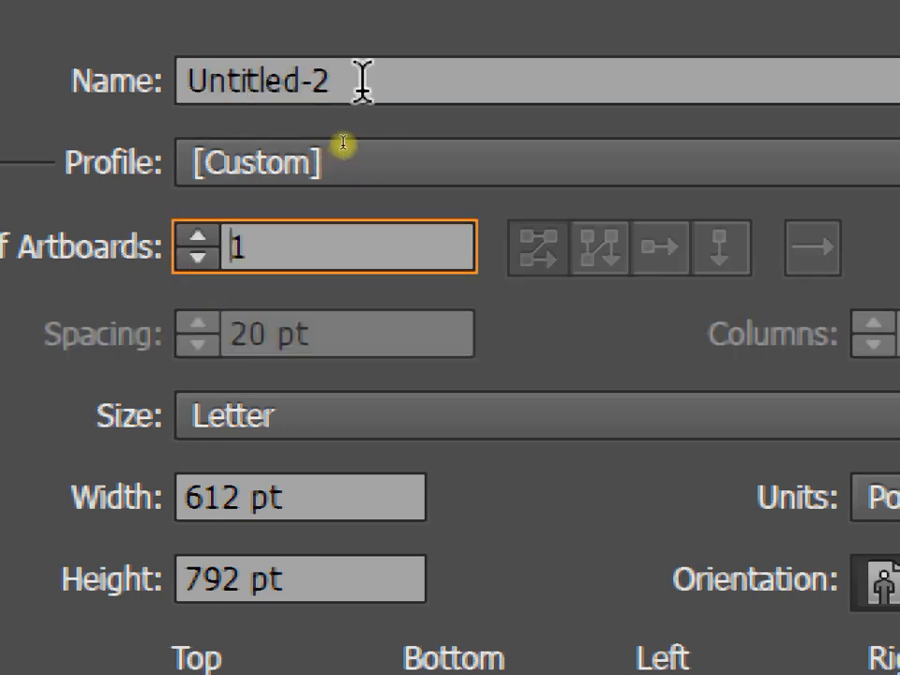
{"action": "left_click", "coordinate": [362, 80]}
{"action": "type", "text": "bui"}
{"action": "key", "text": "BackSpace"}
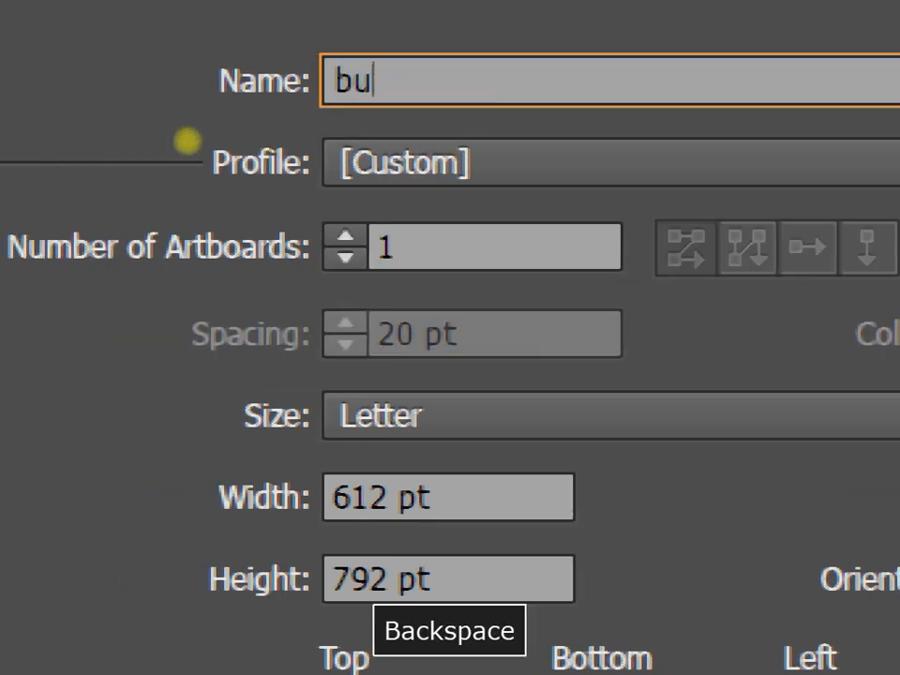
{"action": "type", "text": "siness card "}
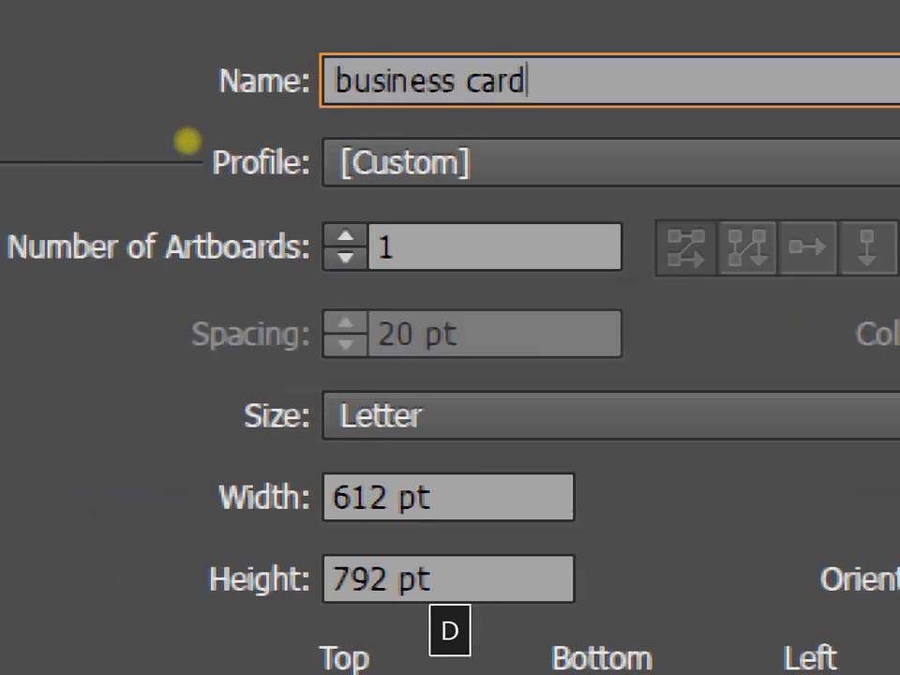
{"action": "type", "text": "- nasir"}
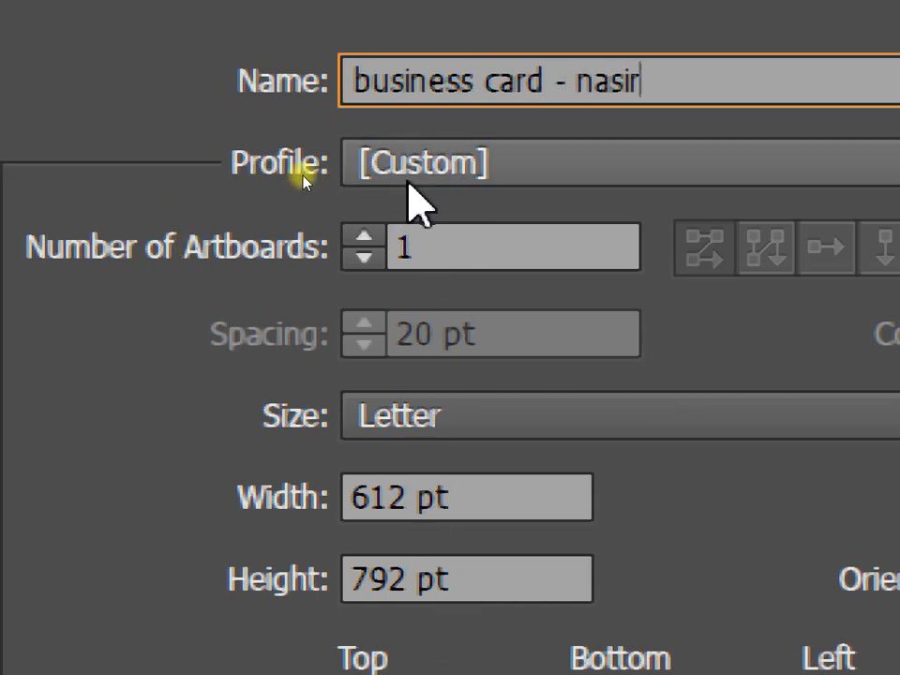
{"action": "left_click", "coordinate": [409, 179]}
{"action": "left_click", "coordinate": [422, 291]}
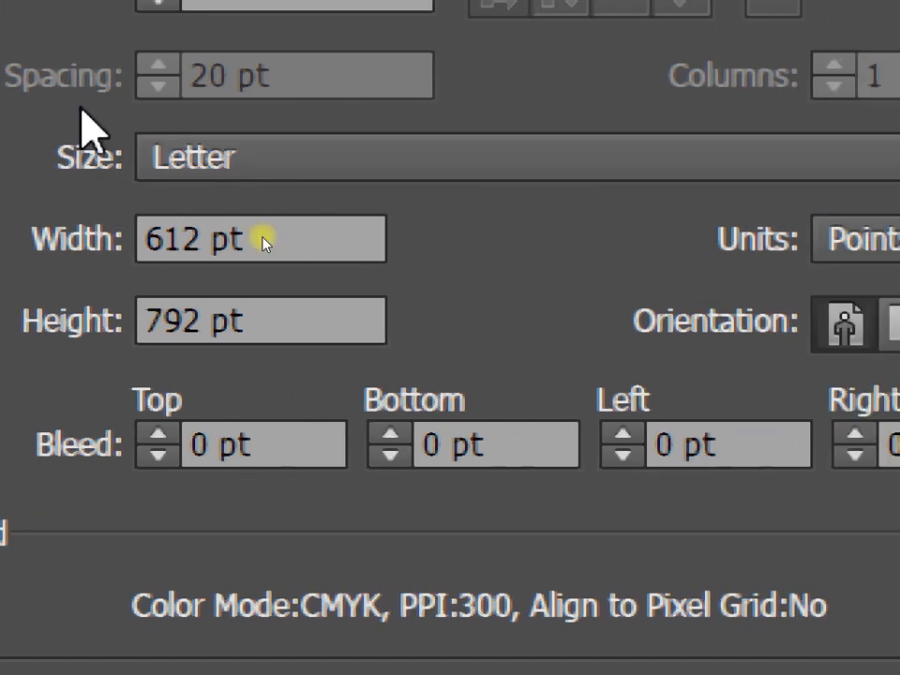
Step: Keep the Letter preset and switch the document units to inches
{"action": "left_click", "coordinate": [319, 148]}
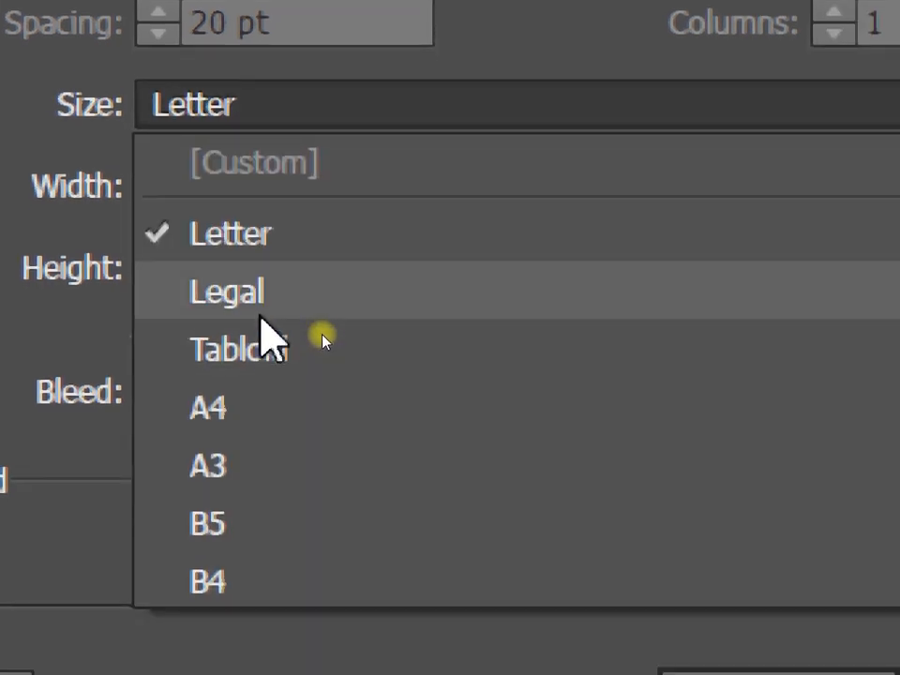
{"action": "left_click", "coordinate": [18, 133]}
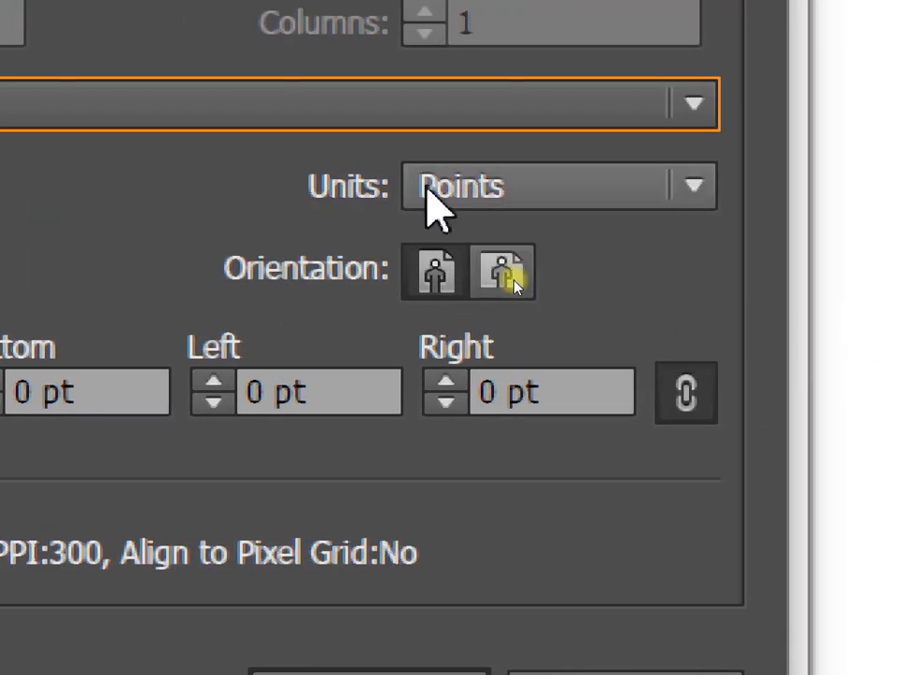
{"action": "left_click", "coordinate": [882, 187]}
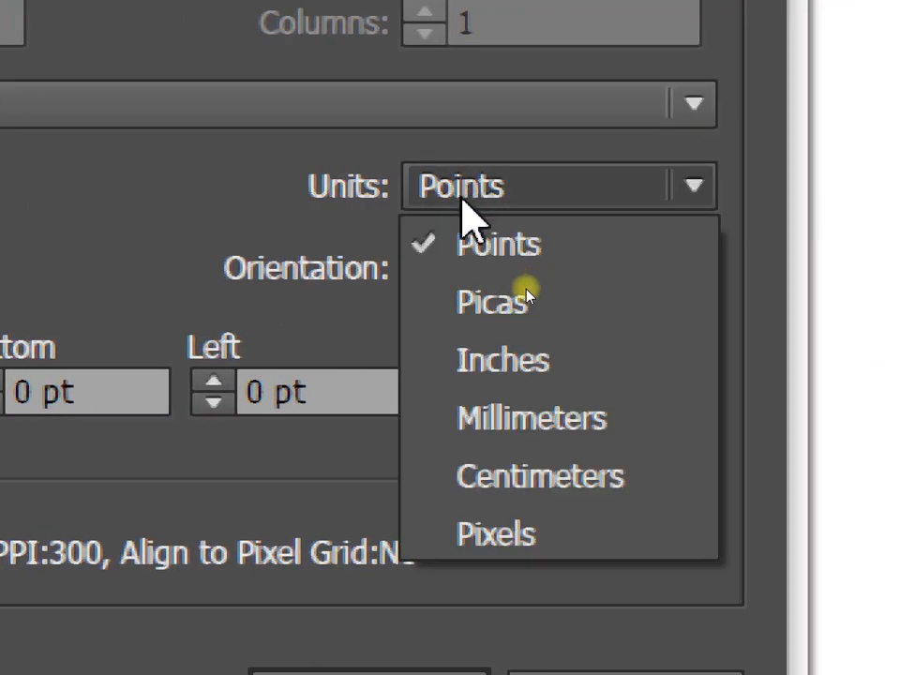
{"action": "left_click", "coordinate": [487, 374]}
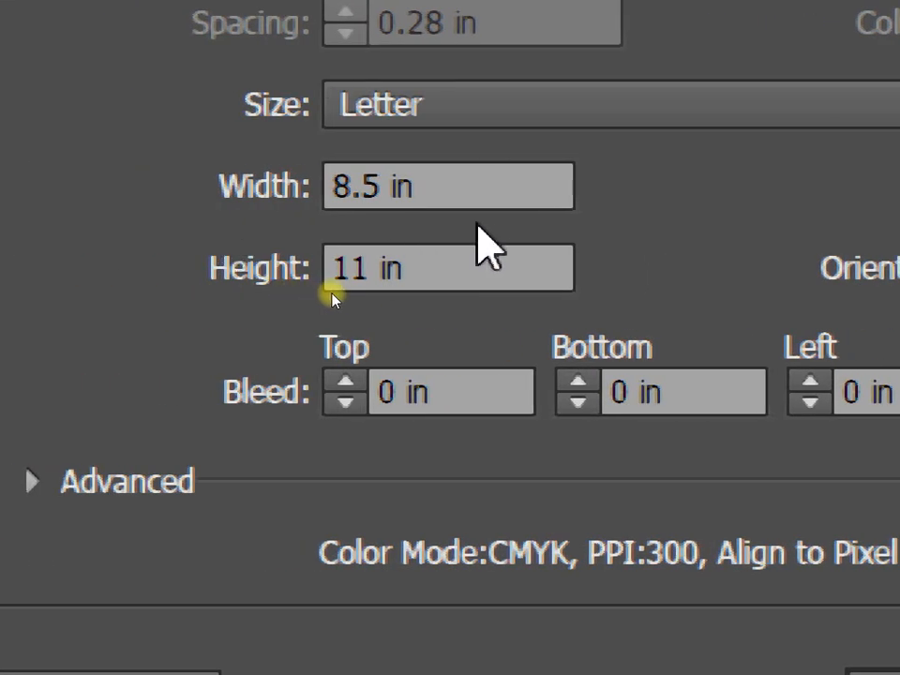
Step: Set the page to 3.5 in wide by 2 in high, portrait, with 0.125 in bleed
{"action": "left_click", "coordinate": [462, 183]}
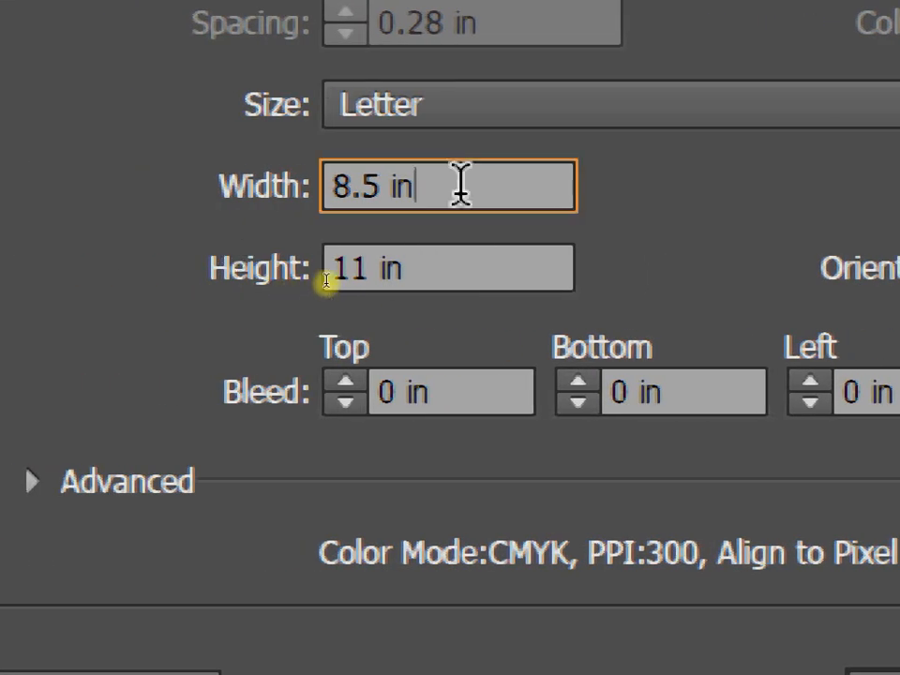
{"action": "left_click_drag", "start_coordinate": [462, 183], "coordinate": [332, 186]}
{"action": "type", "text": "3.5"}
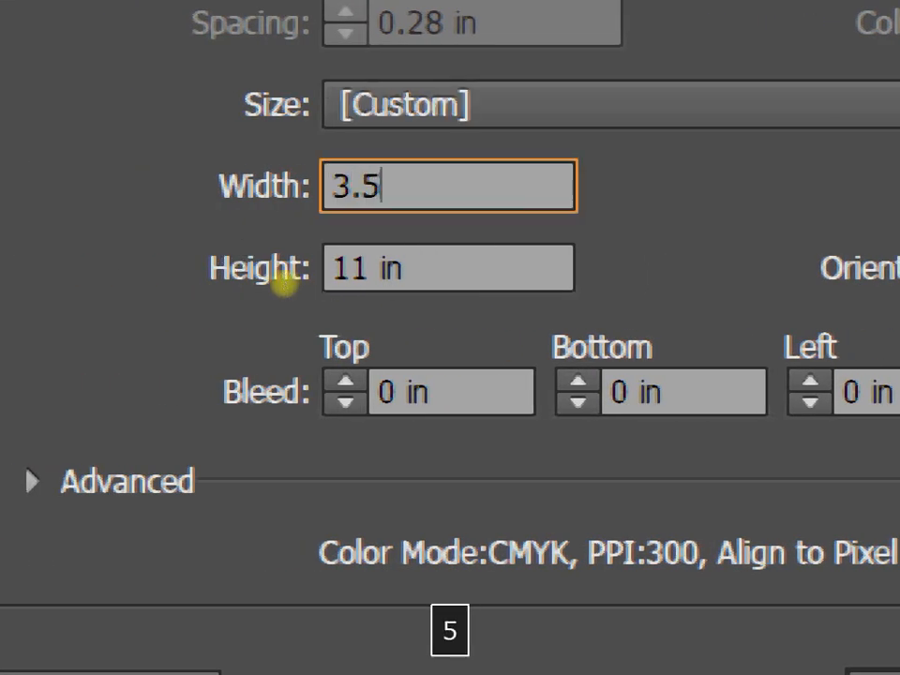
{"action": "left_click_drag", "start_coordinate": [427, 255], "coordinate": [292, 267]}
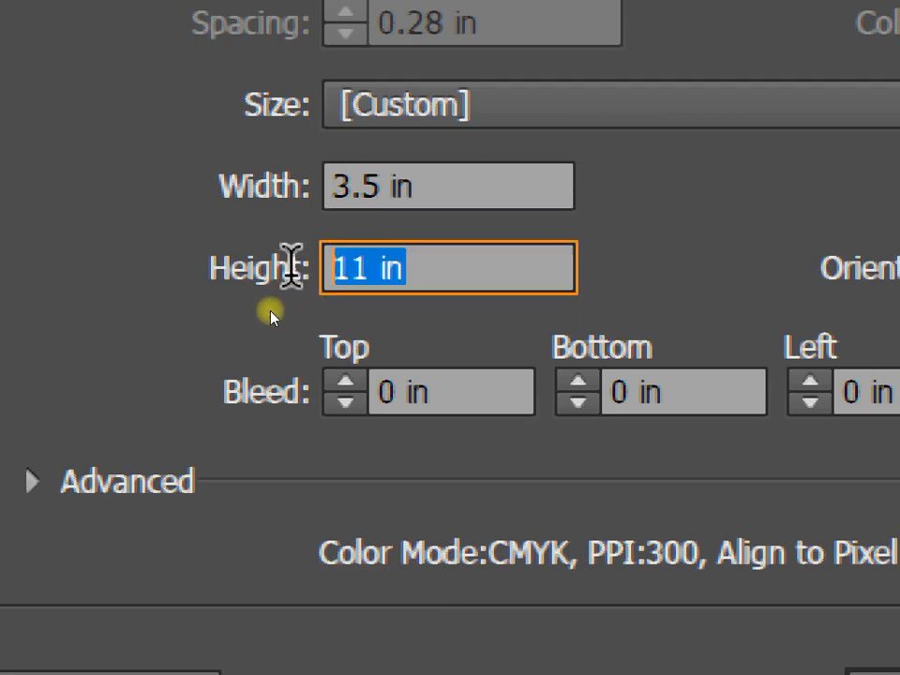
{"action": "type", "text": "2"}
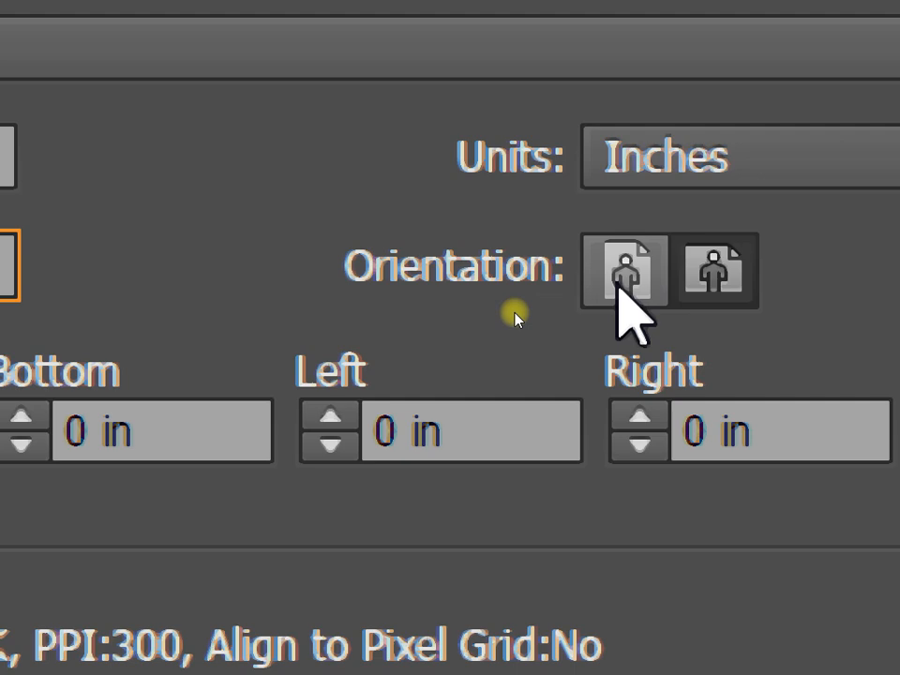
{"action": "left_click", "coordinate": [623, 281]}
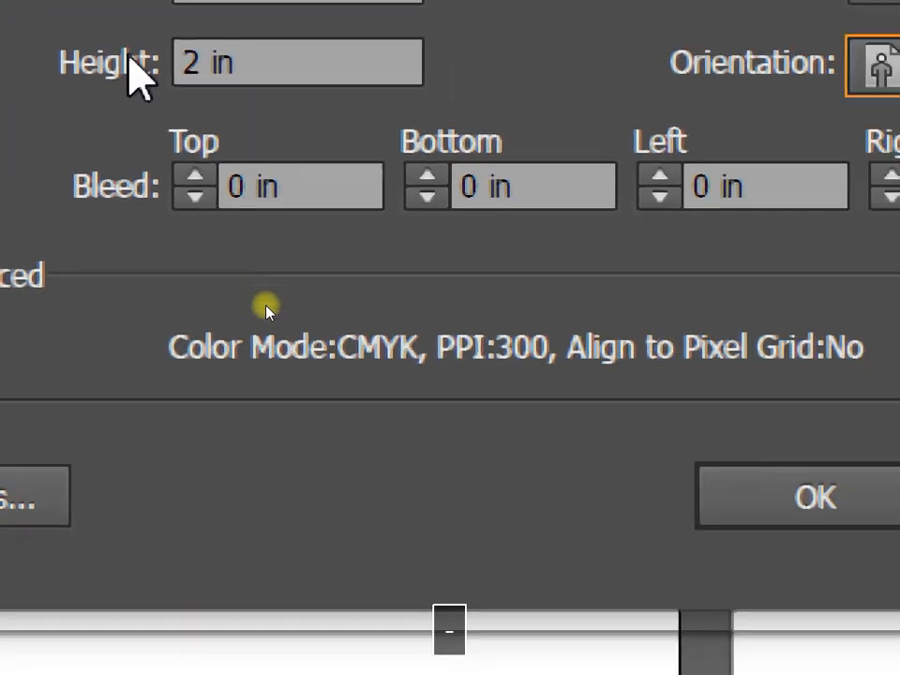
{"action": "left_click", "coordinate": [194, 176]}
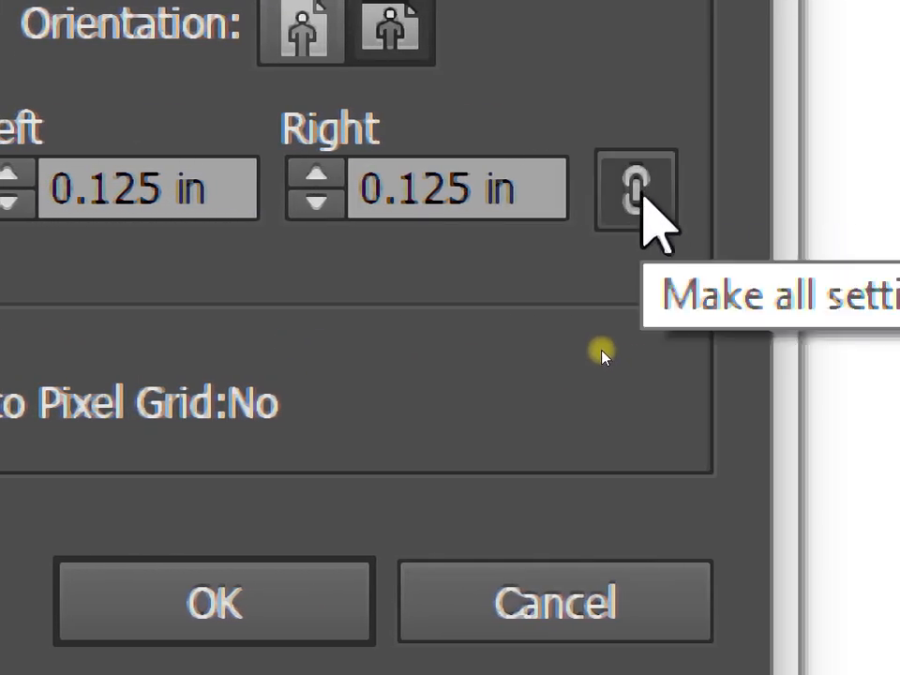
Step: Unlink the bleed edges, return the right bleed to 0.125 in, and create the card document
{"action": "left_click", "coordinate": [640, 194]}
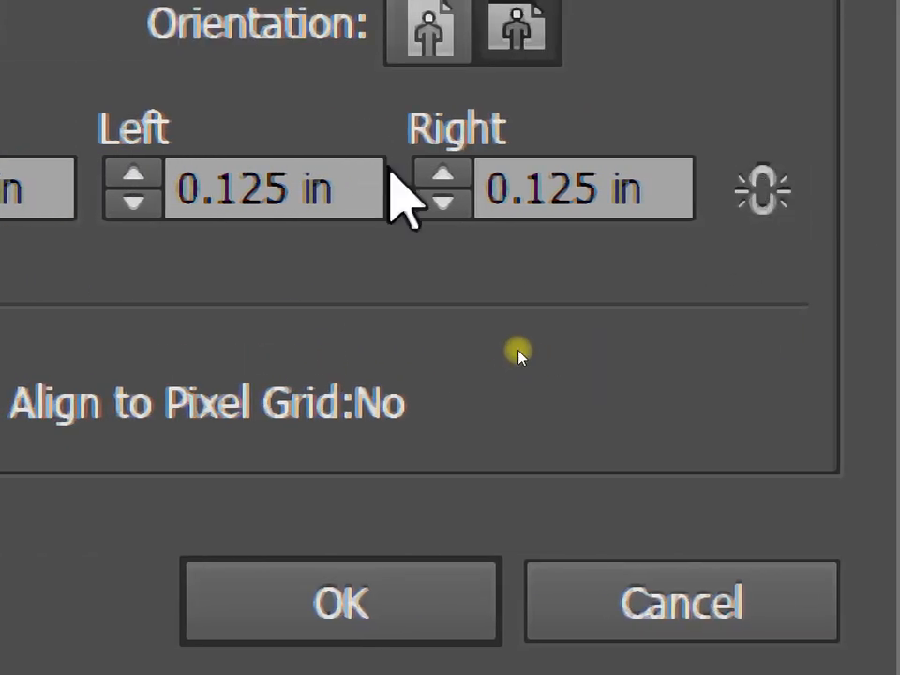
{"action": "left_click", "coordinate": [441, 177]}
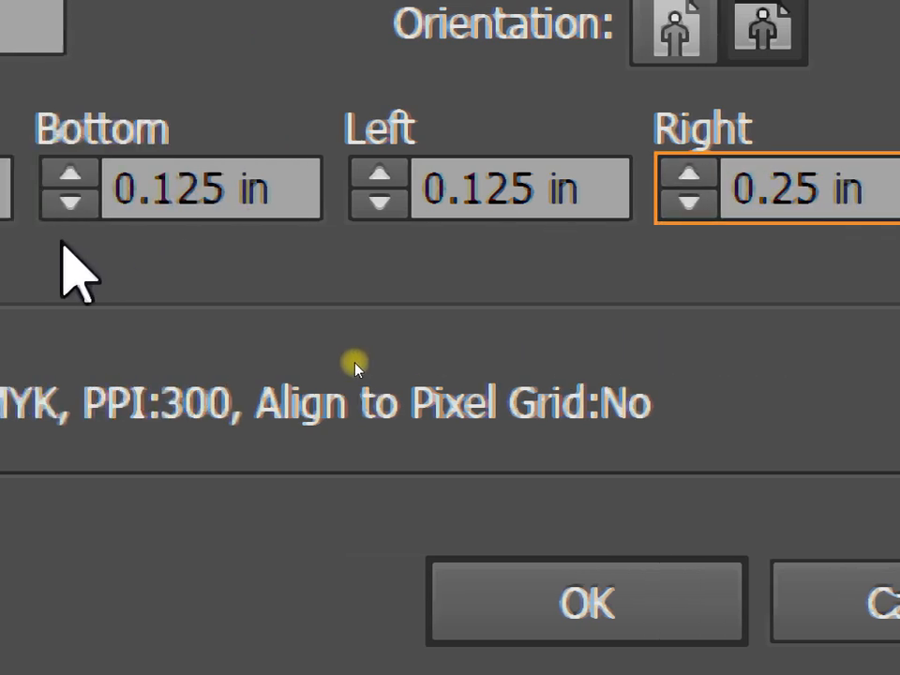
{"action": "left_click", "coordinate": [520, 201]}
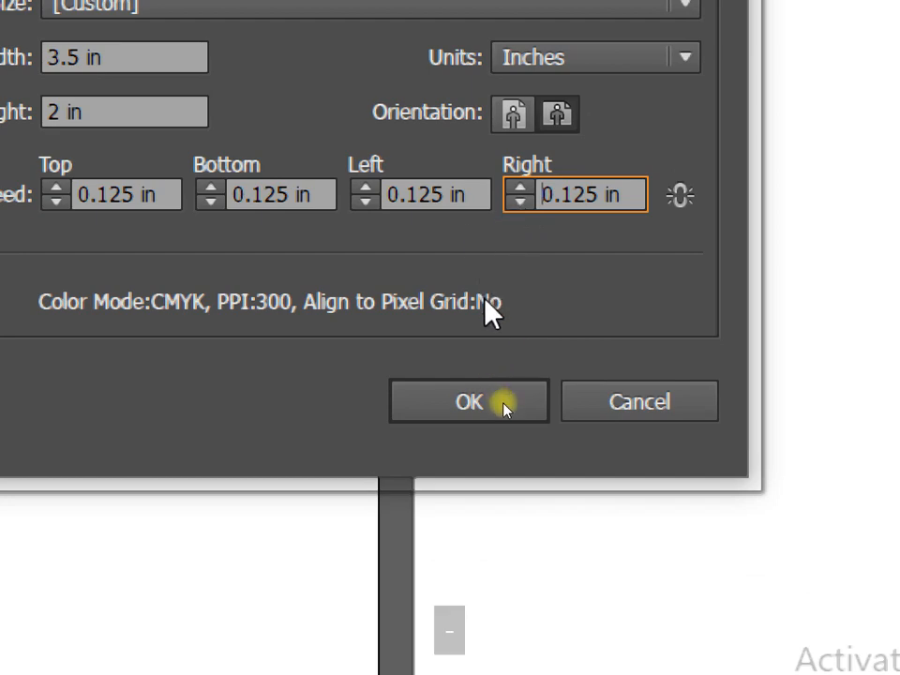
{"action": "left_click", "coordinate": [473, 401]}
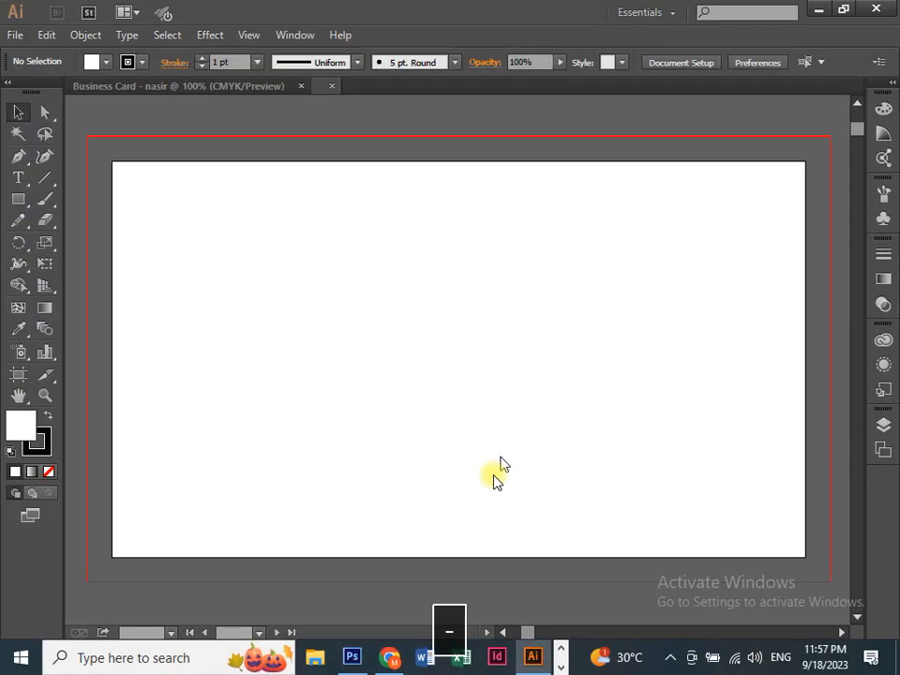
Step: Bring up the Photoshop sample card, hide panels, and zoom in toward its lower edge
{"action": "left_click", "coordinate": [350, 654]}
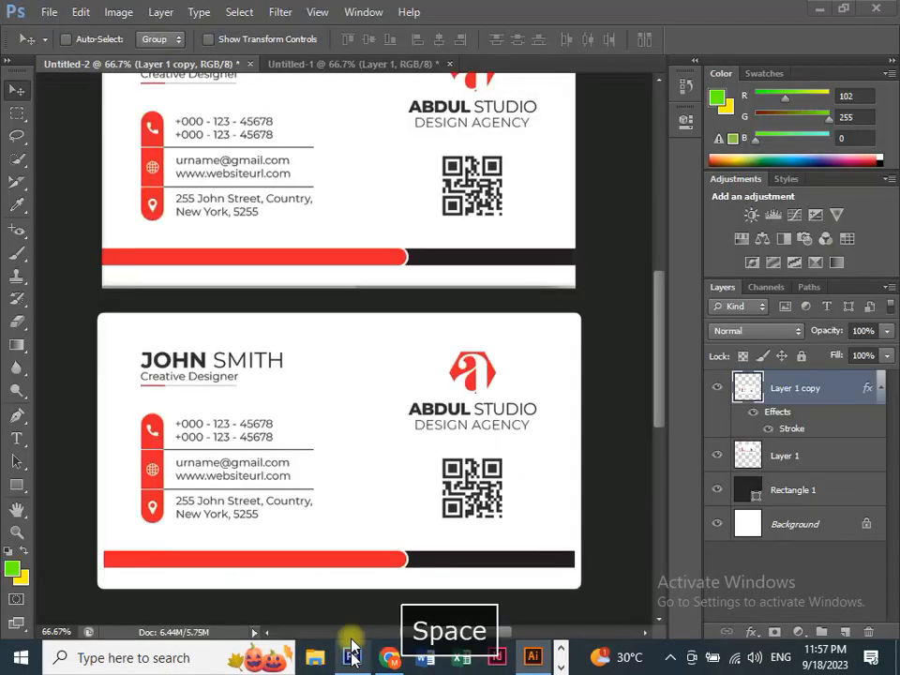
{"action": "key", "text": "ctrl+equal"}
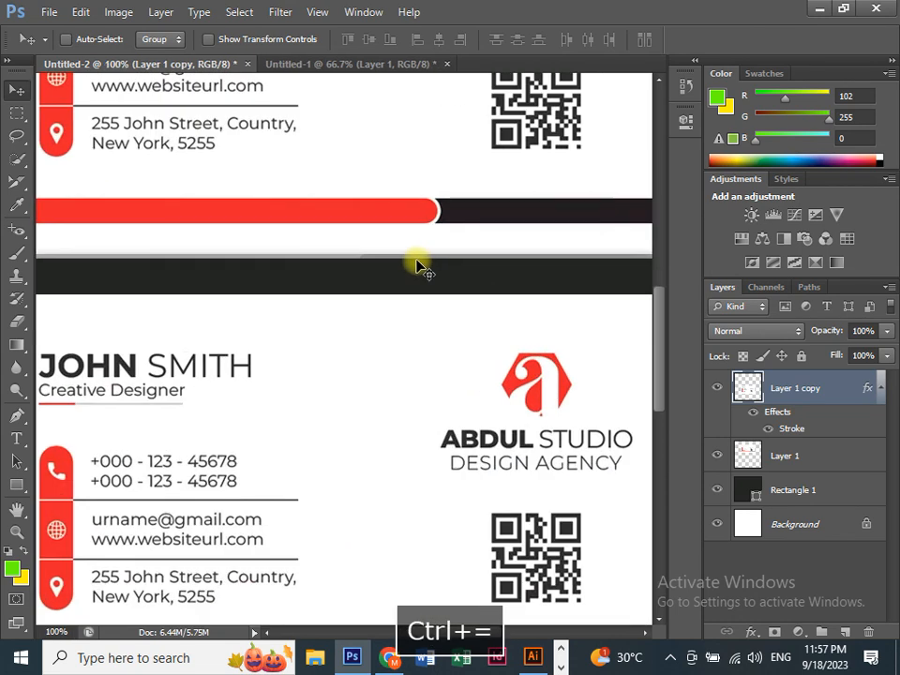
{"action": "key", "text": "Tab"}
{"action": "key", "text": "space"}
{"action": "left_click_drag", "start_coordinate": [410, 253], "coordinate": [478, 395]}
{"action": "key", "text": "space"}
{"action": "left_click_drag", "start_coordinate": [353, 213], "coordinate": [351, 283]}
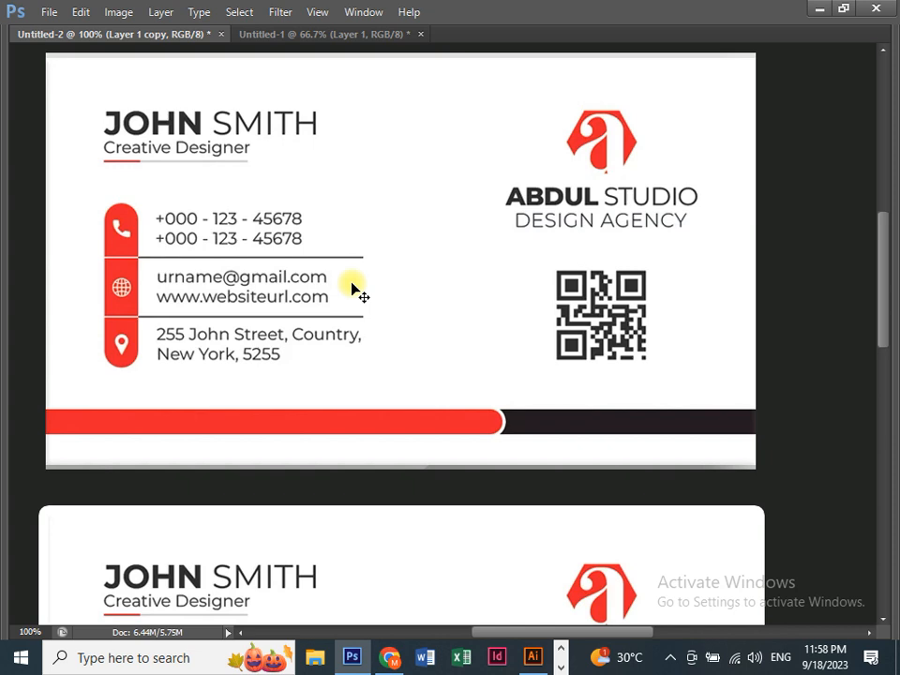
{"action": "scroll", "coordinate": [322, 311], "scroll_direction": "down", "scroll_amount": 5}
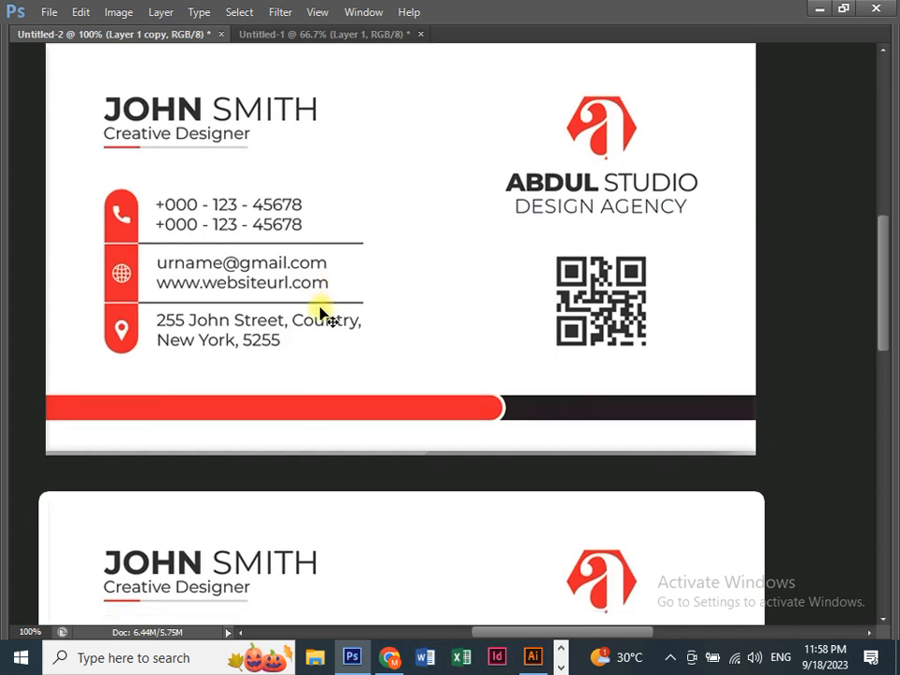
{"action": "scroll", "coordinate": [188, 354], "scroll_direction": "down", "scroll_amount": 5}
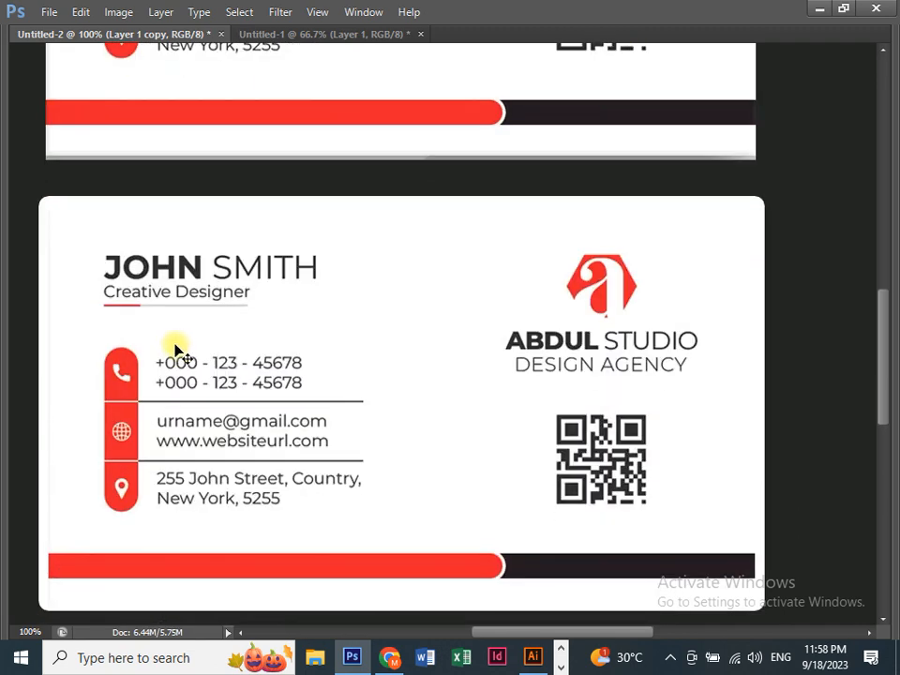
Step: Inspect the second card's contact rows, red bar and left edge, then zoom out to both cards
{"action": "key", "text": "ctrl+equal"}
{"action": "key", "text": "space"}
{"action": "left_click_drag", "start_coordinate": [155, 428], "coordinate": [451, 262]}
{"action": "left_click_drag", "start_coordinate": [71, 382], "coordinate": [262, 374]}
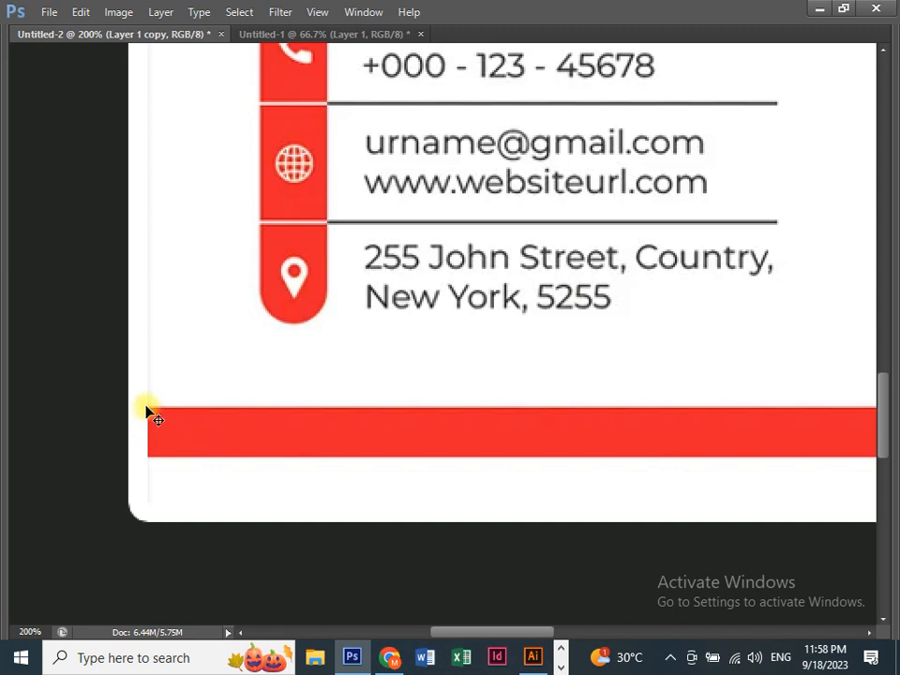
{"action": "scroll", "coordinate": [161, 325], "scroll_direction": "up", "scroll_amount": 10}
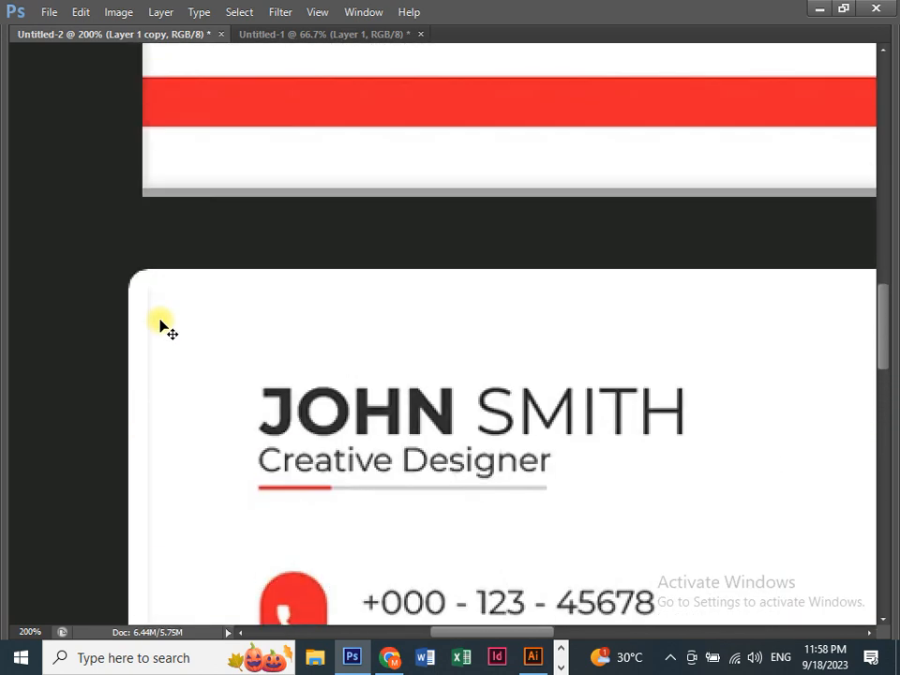
{"action": "scroll", "coordinate": [161, 325], "scroll_direction": "up", "scroll_amount": 10}
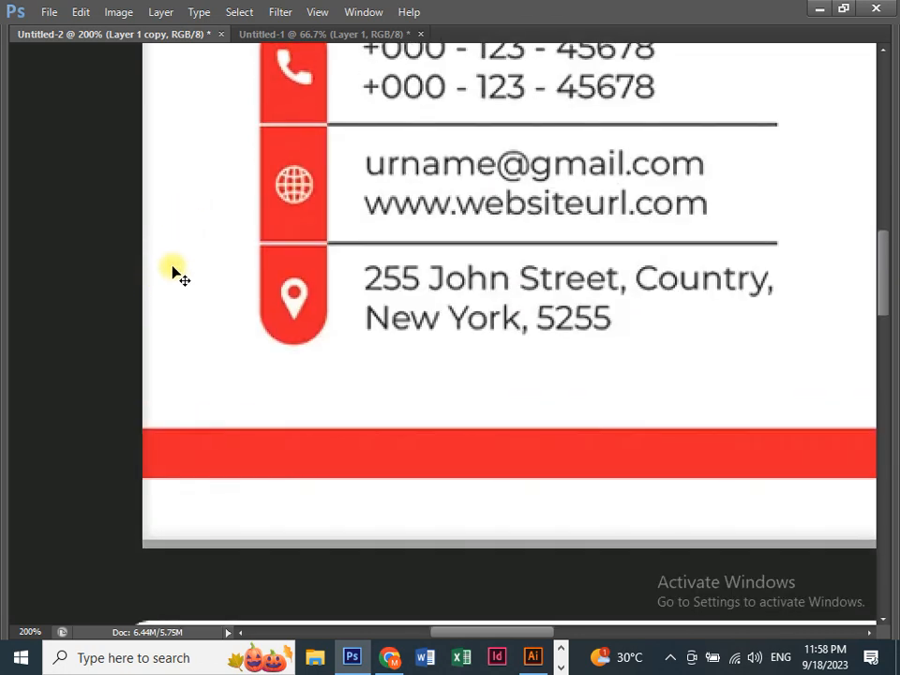
{"action": "scroll", "coordinate": [172, 279], "scroll_direction": "up", "scroll_amount": 3}
{"action": "scroll", "coordinate": [172, 286], "scroll_direction": "down", "scroll_amount": 5}
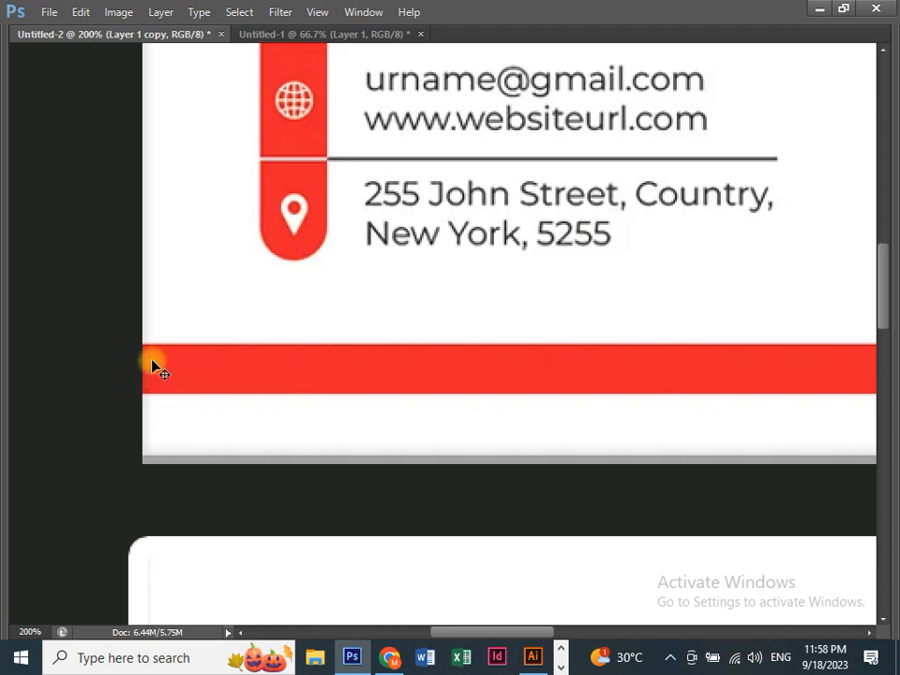
{"action": "scroll", "coordinate": [153, 364], "scroll_direction": "down", "scroll_amount": 10}
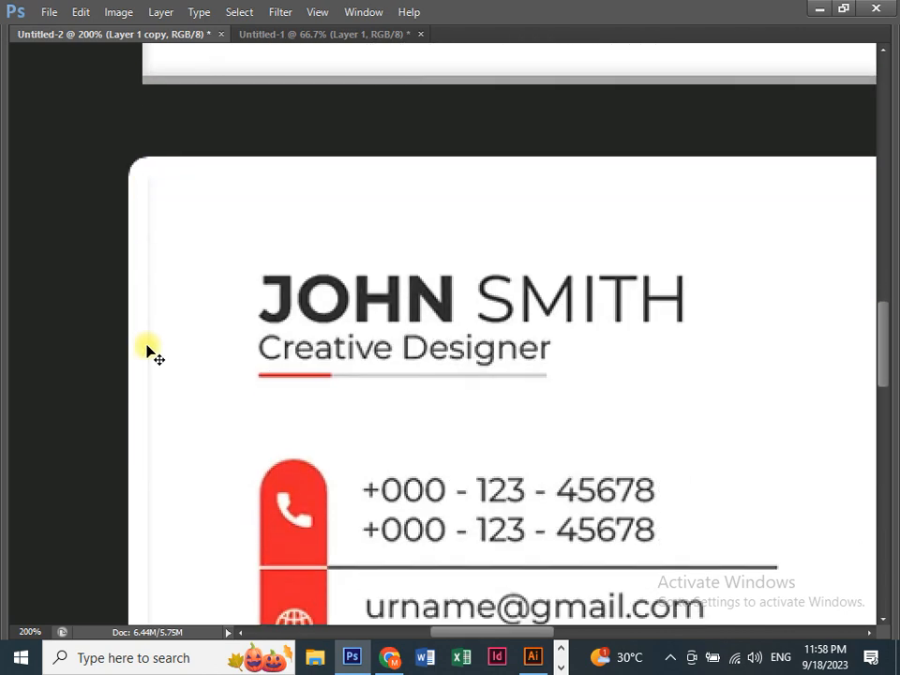
{"action": "scroll", "coordinate": [150, 349], "scroll_direction": "down", "scroll_amount": 10}
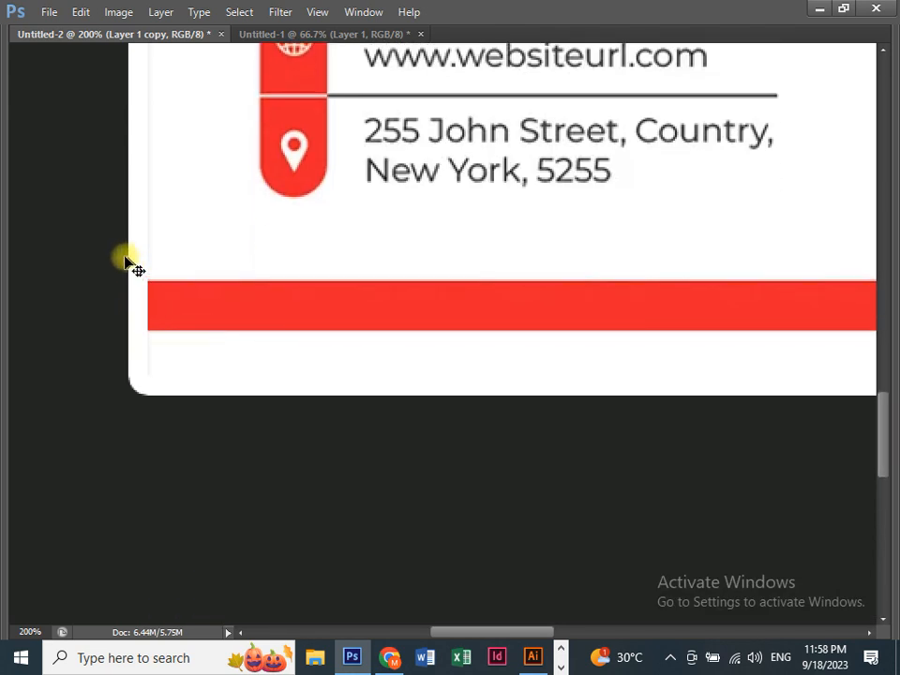
{"action": "scroll", "coordinate": [117, 239], "scroll_direction": "up", "scroll_amount": 2}
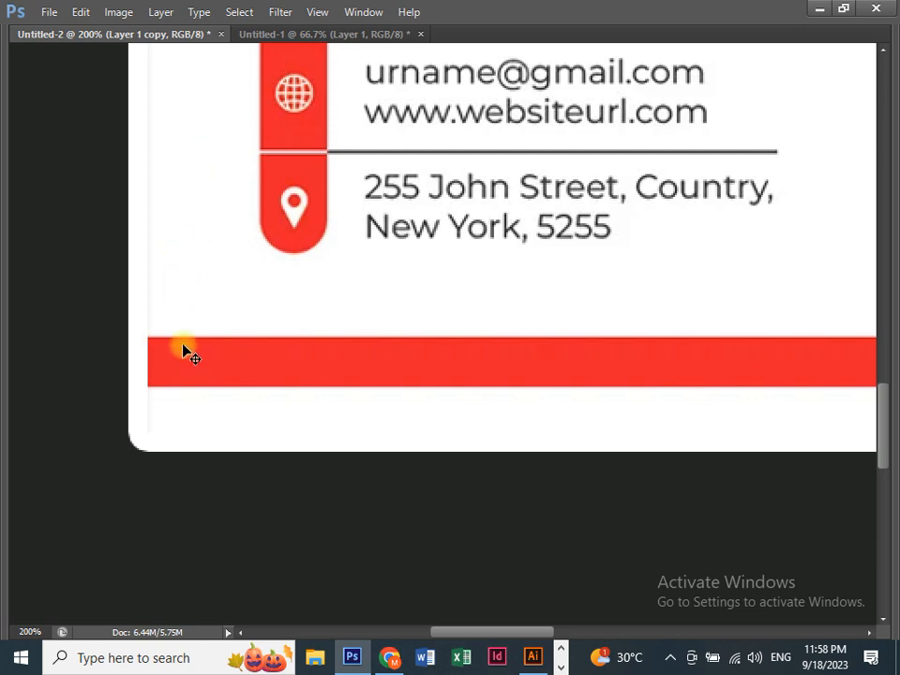
{"action": "key", "text": "space"}
{"action": "left_click_drag", "start_coordinate": [259, 174], "coordinate": [334, 391]}
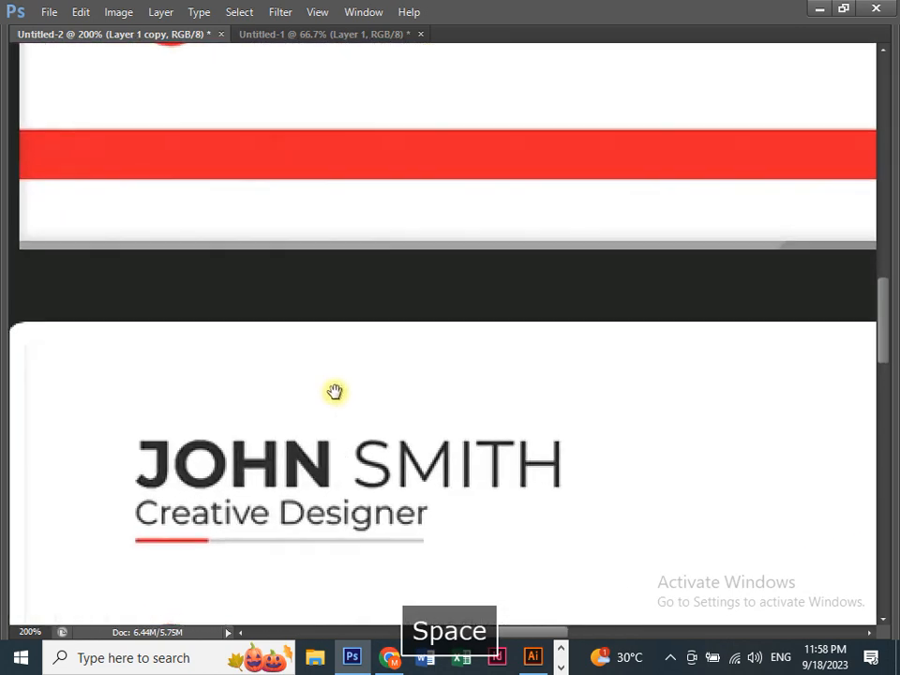
{"action": "key", "text": "ctrl+minus"}
{"action": "key", "text": "ctrl+minus"}
{"action": "key", "text": "ctrl+minus"}
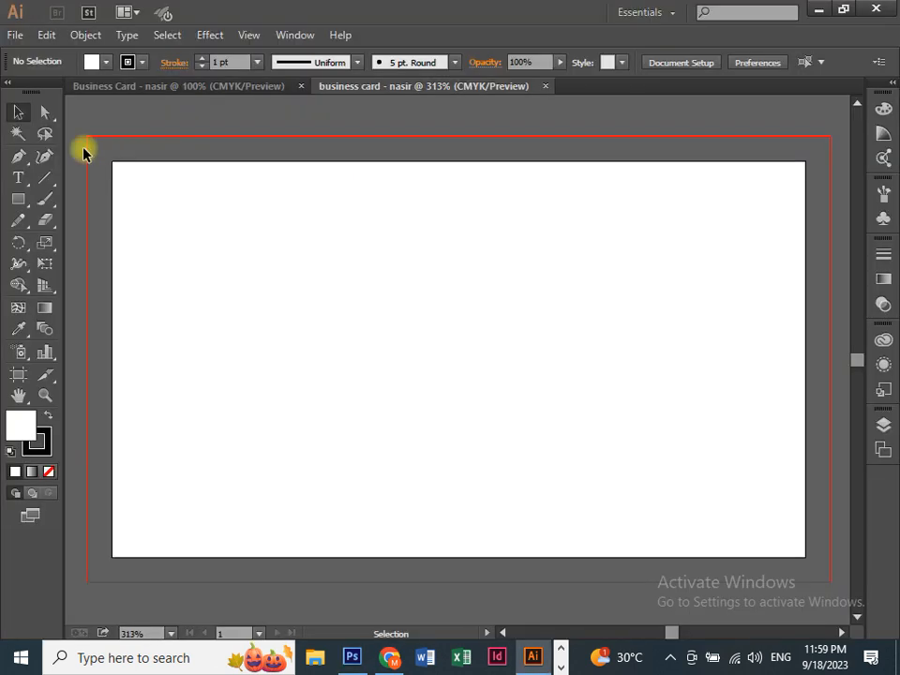
Step: Return to the Illustrator card and inspect the artboard's top edge up close
{"action": "key", "text": "Tab"}
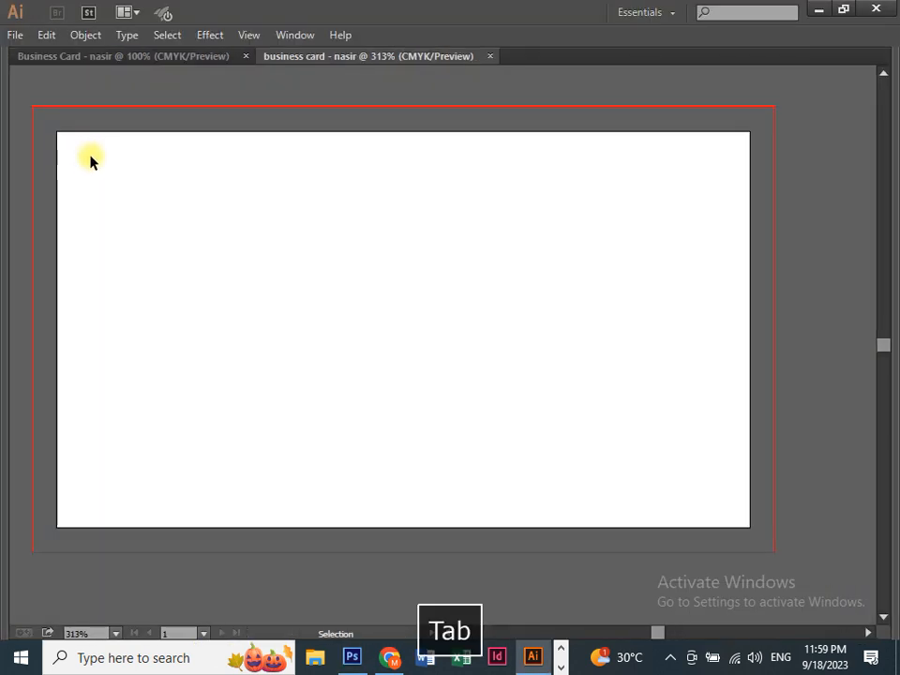
{"action": "key", "text": "ctrl+equal"}
{"action": "left_click_drag", "start_coordinate": [122, 164], "coordinate": [267, 301]}
{"action": "left_click_drag", "start_coordinate": [228, 268], "coordinate": [214, 233]}
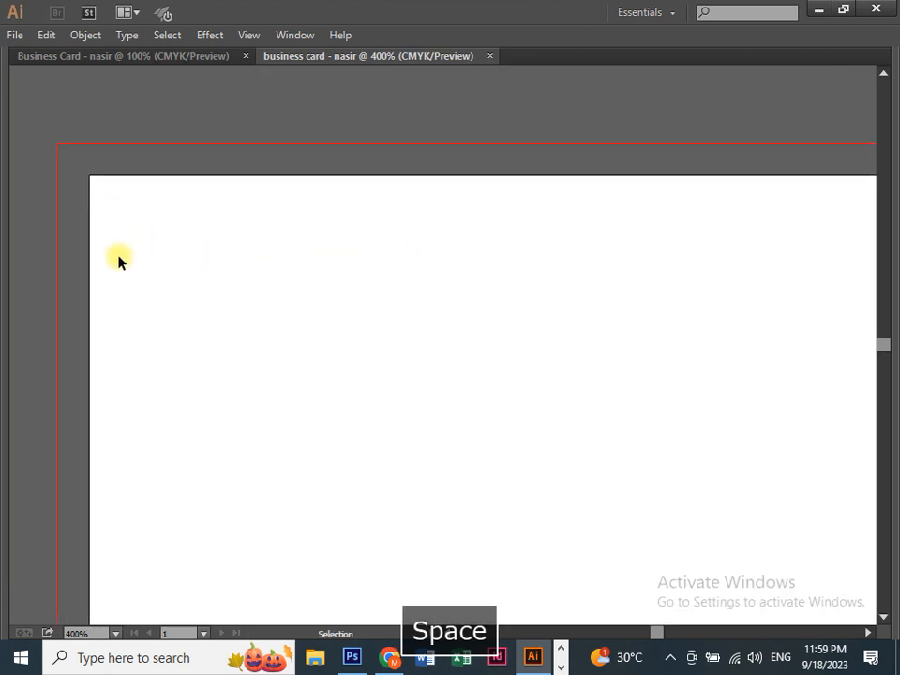
{"action": "left_click_drag", "start_coordinate": [341, 333], "coordinate": [255, 280]}
{"action": "key", "text": "ctrl+minus"}
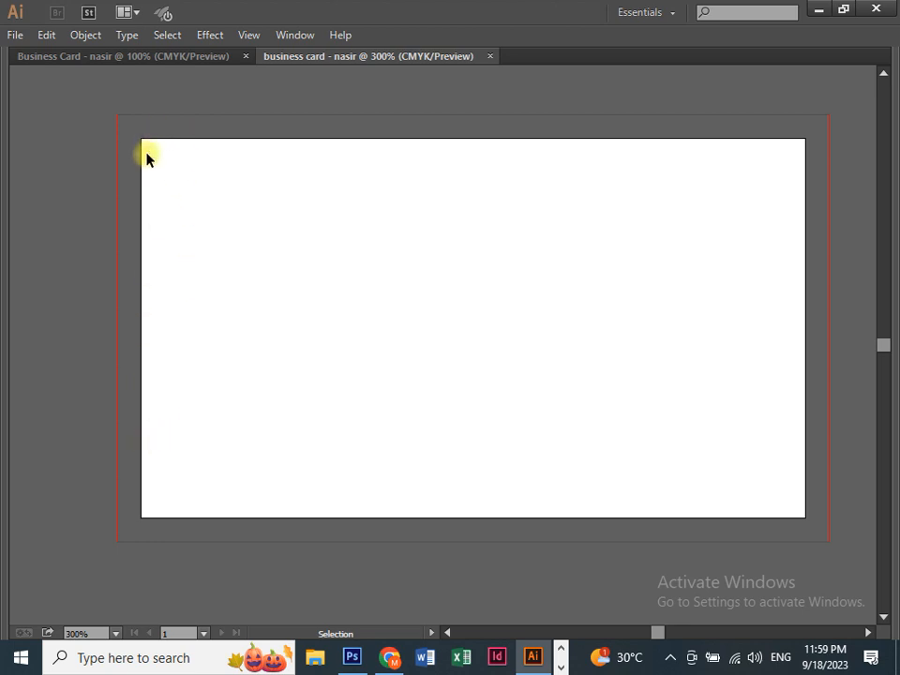
Step: With the Rectangle tool, zoom into the bleed's top-left corner and undo a stray tiny rectangle
{"action": "key", "text": "Tab"}
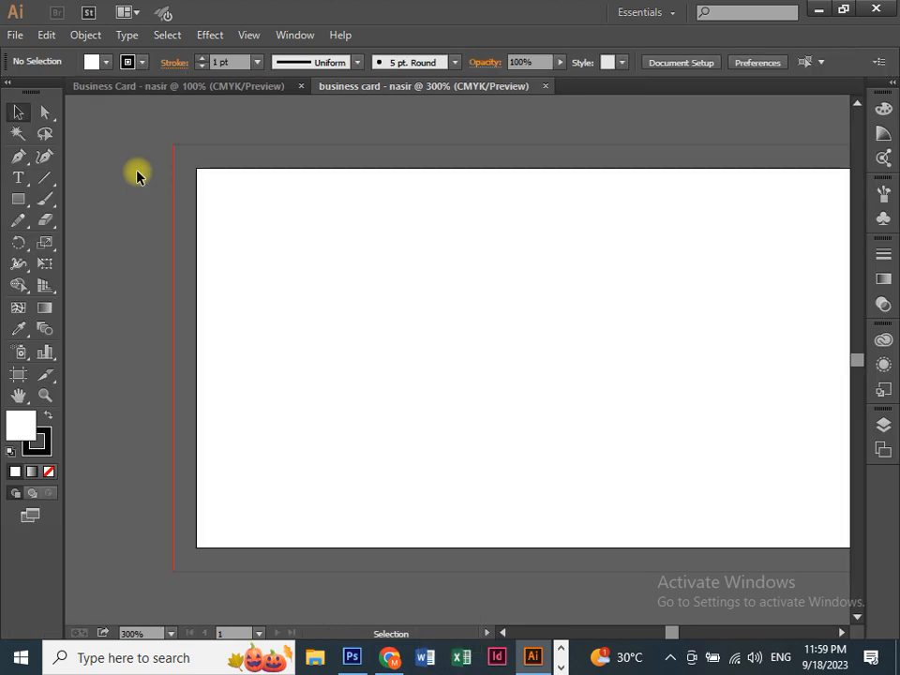
{"action": "left_click", "coordinate": [18, 199]}
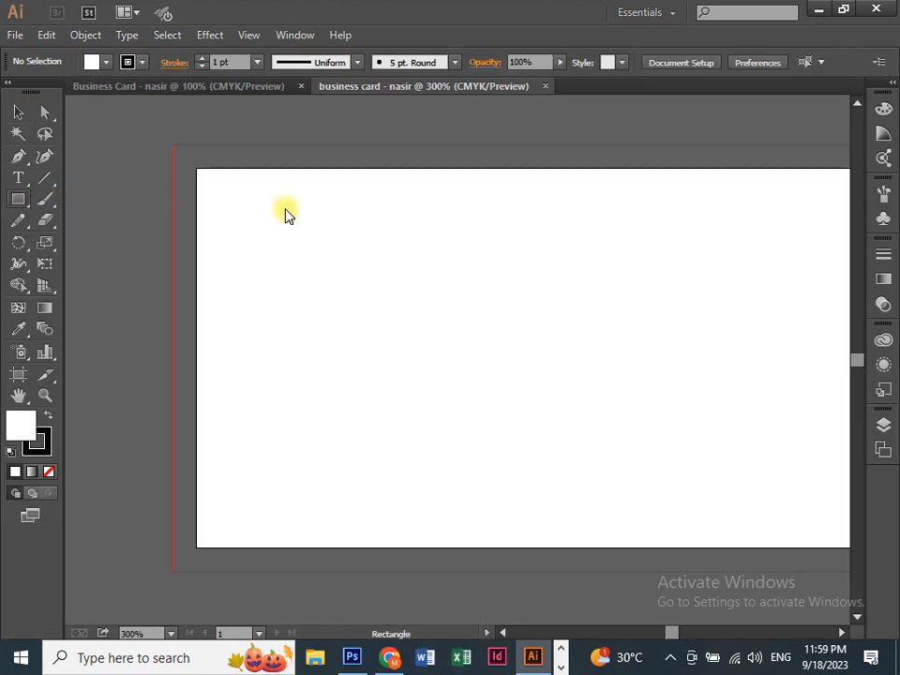
{"action": "key", "text": "equal"}
{"action": "key", "text": "Tab"}
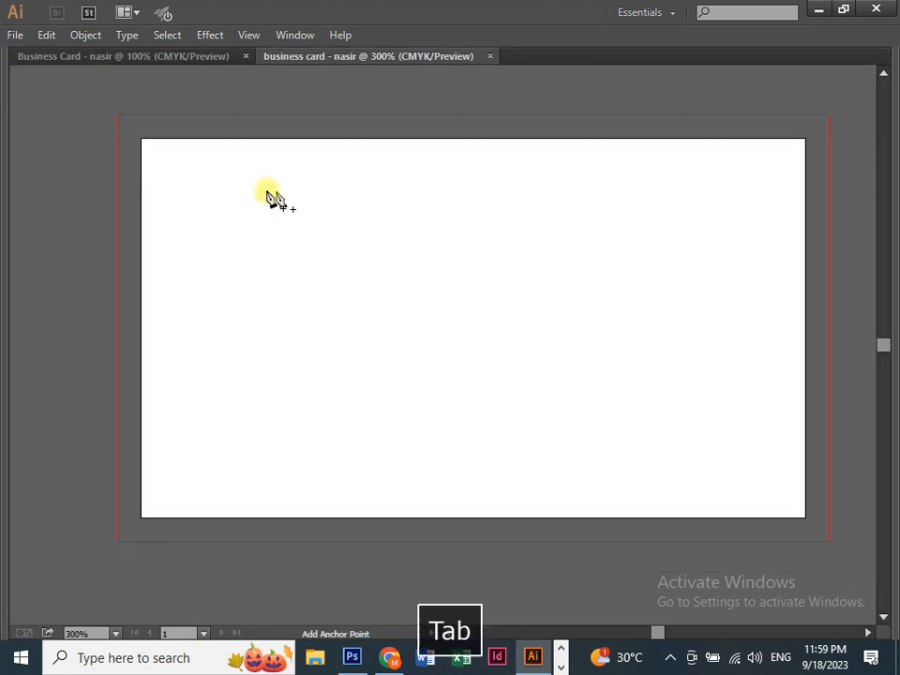
{"action": "key", "text": "m"}
{"action": "key", "text": "Tab"}
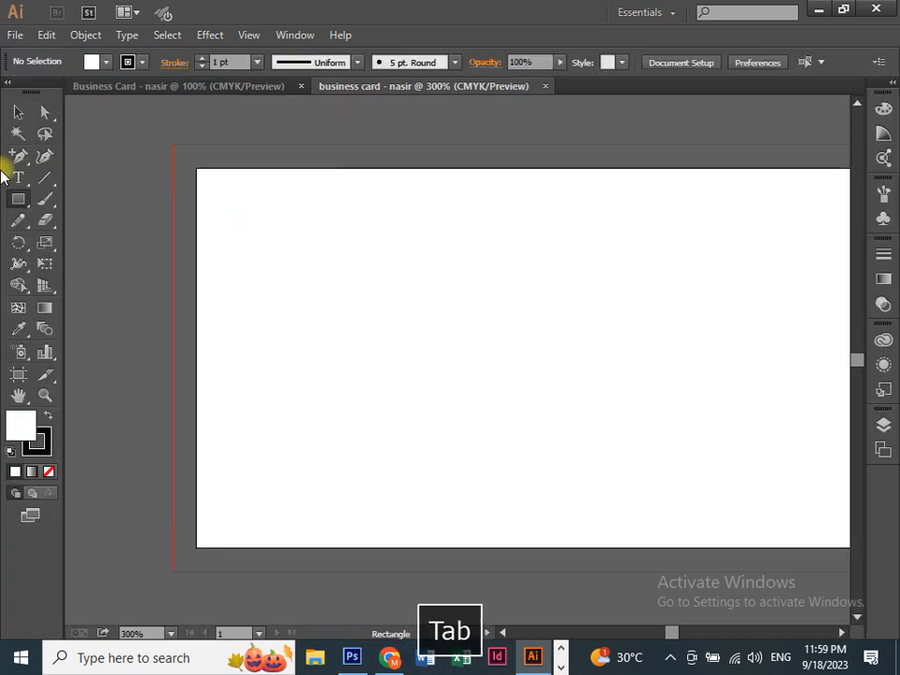
{"action": "key", "text": "Tab"}
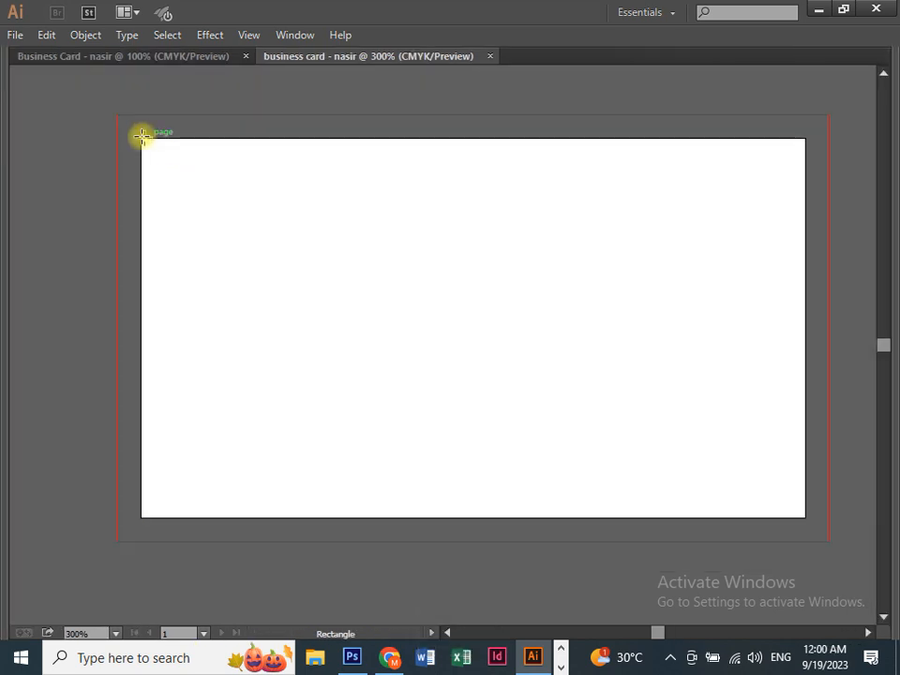
{"action": "key", "text": "ctrl+equal"}
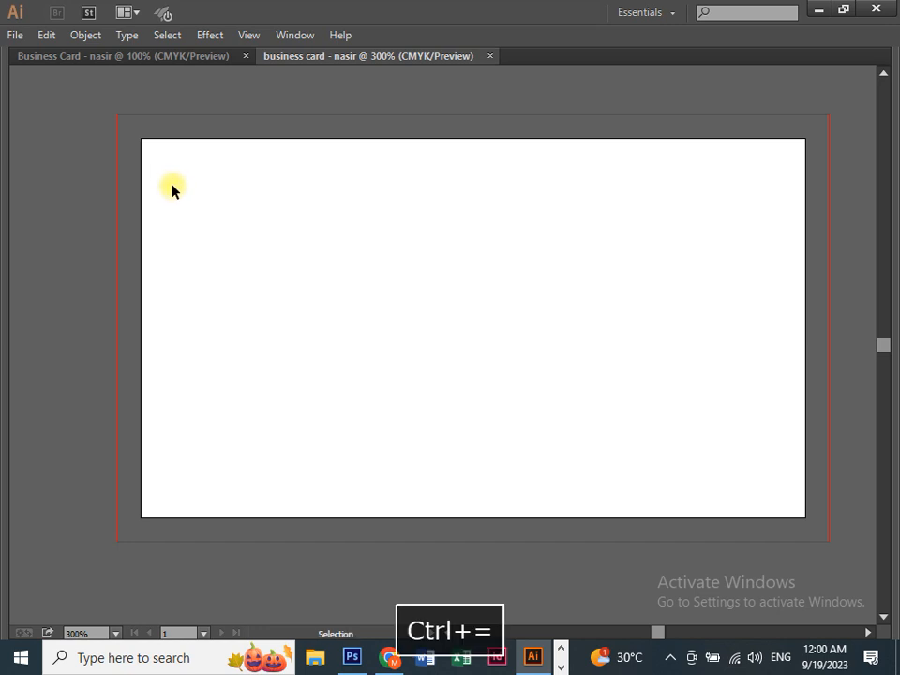
{"action": "key", "text": "space"}
{"action": "left_click_drag", "start_coordinate": [173, 177], "coordinate": [265, 276]}
{"action": "mouse_move", "coordinate": [104, 138]}
{"action": "left_mouse_down"}
{"action": "mouse_move", "coordinate": [125, 162]}
{"action": "mouse_move", "coordinate": [117, 152]}
{"action": "left_mouse_up"}
{"action": "key", "text": "ctrl+z"}
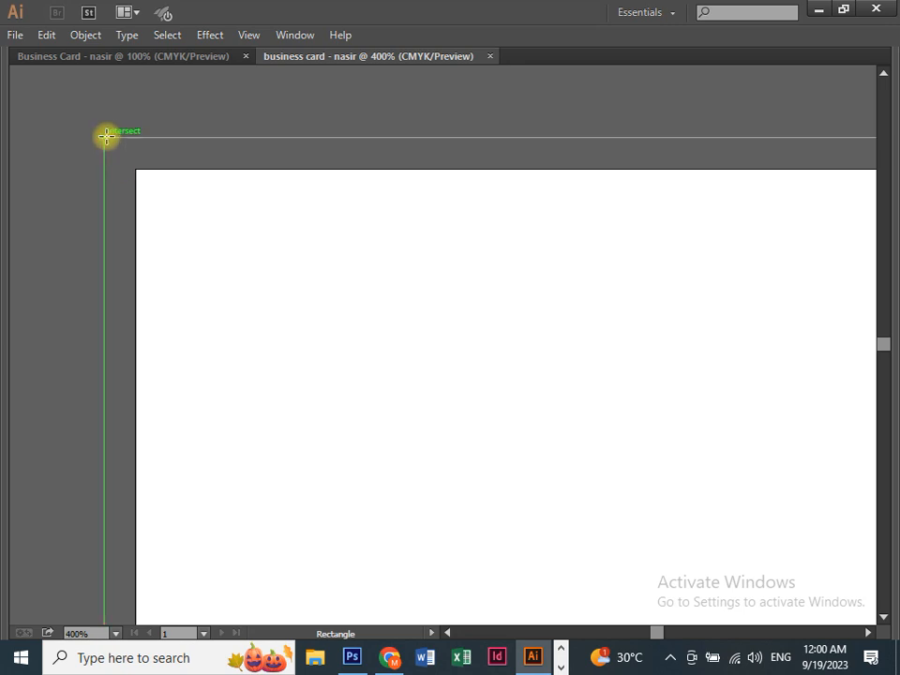
{"action": "left_click_drag", "start_coordinate": [105, 138], "coordinate": [713, 363]}
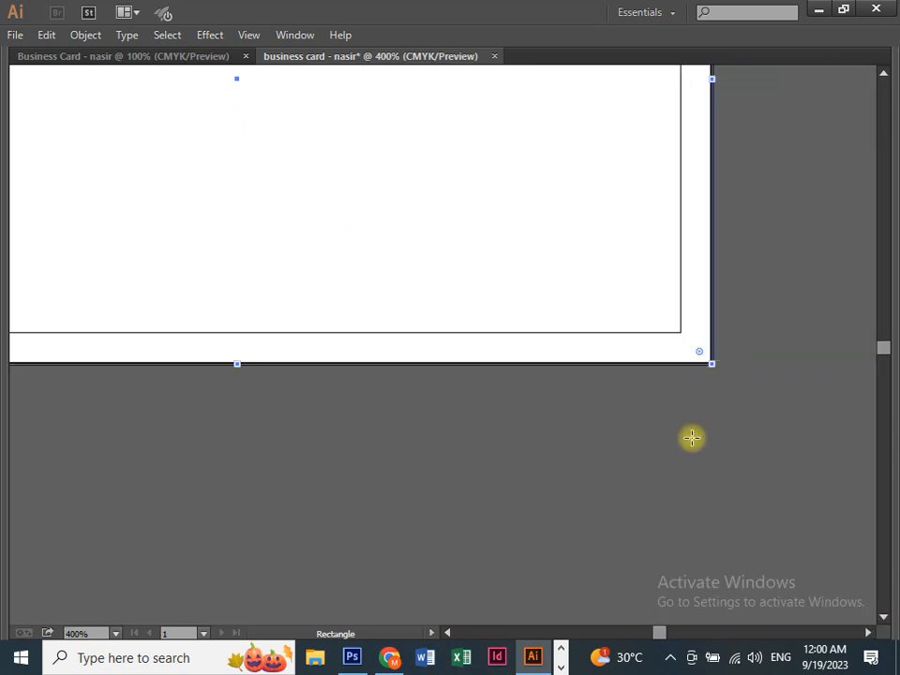
{"action": "key", "text": "ctrl+minus"}
{"action": "key", "text": "Tab"}
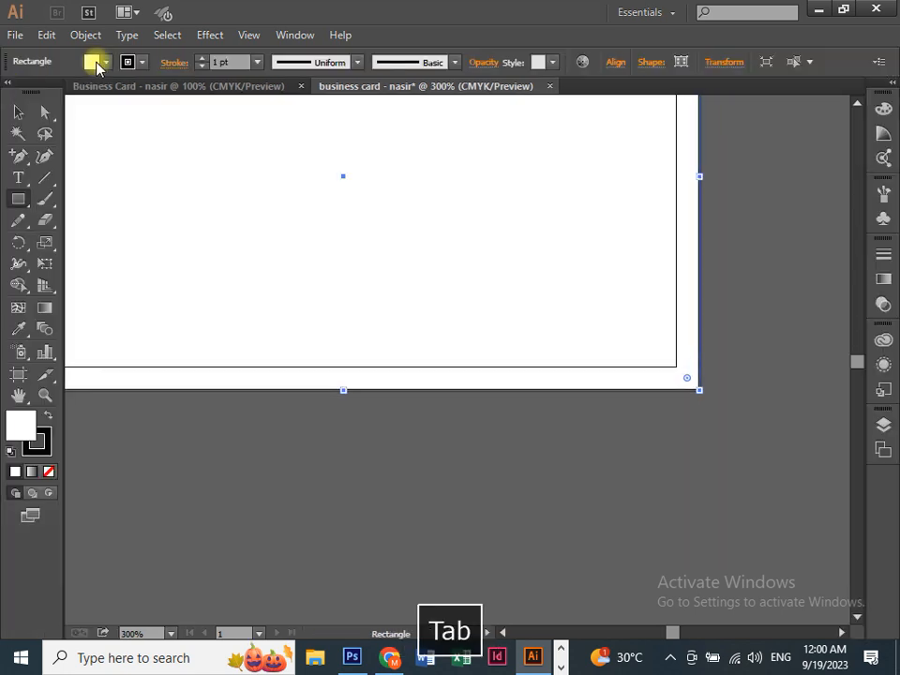
{"action": "left_click", "coordinate": [98, 62]}
{"action": "left_click", "coordinate": [72, 92]}
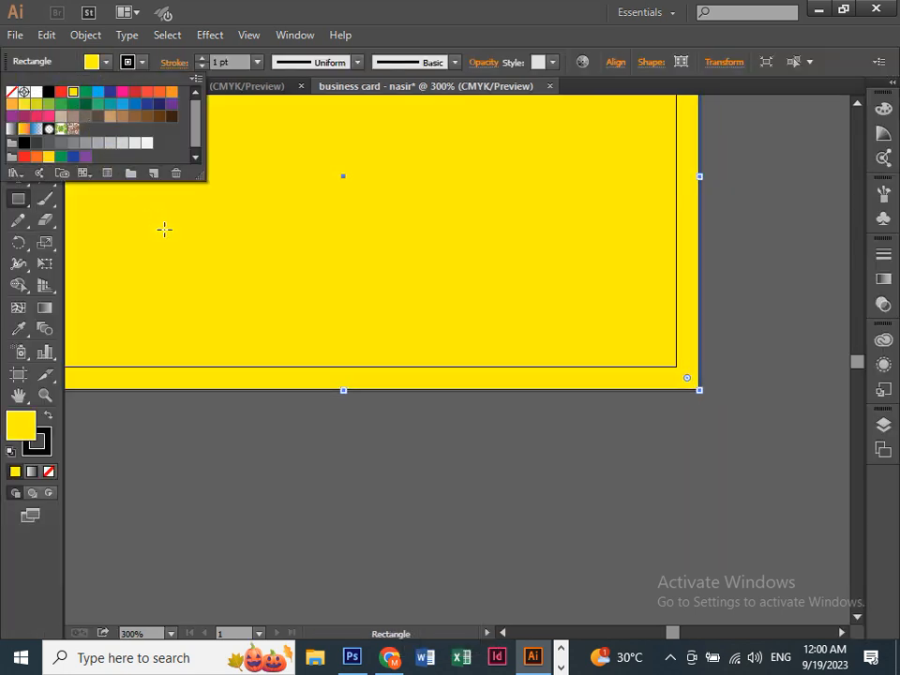
{"action": "key", "text": "Tab"}
{"action": "left_click_drag", "start_coordinate": [223, 287], "coordinate": [261, 355]}
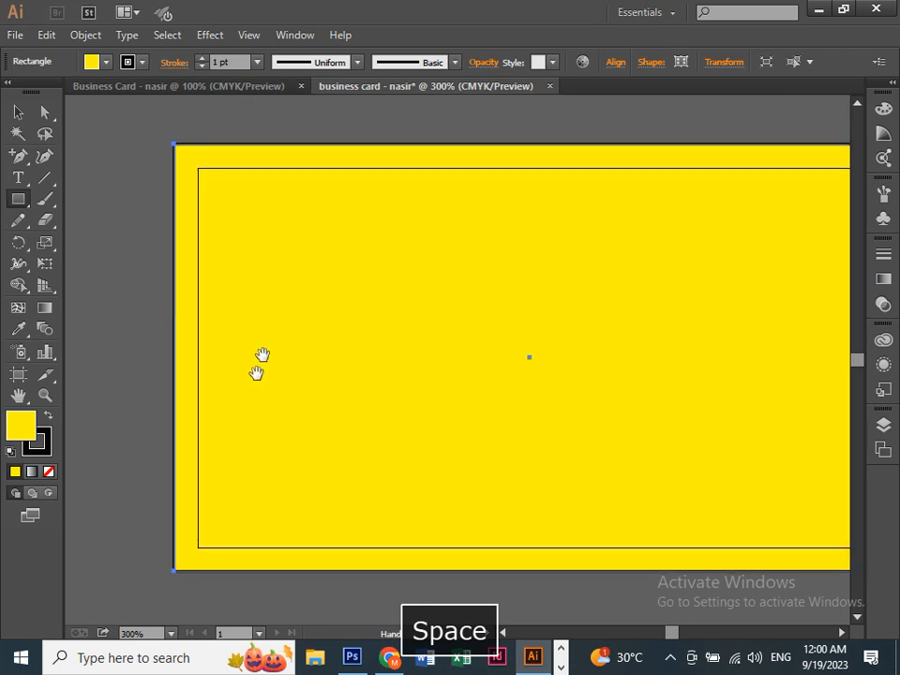
{"action": "key", "text": "ctrl+="}
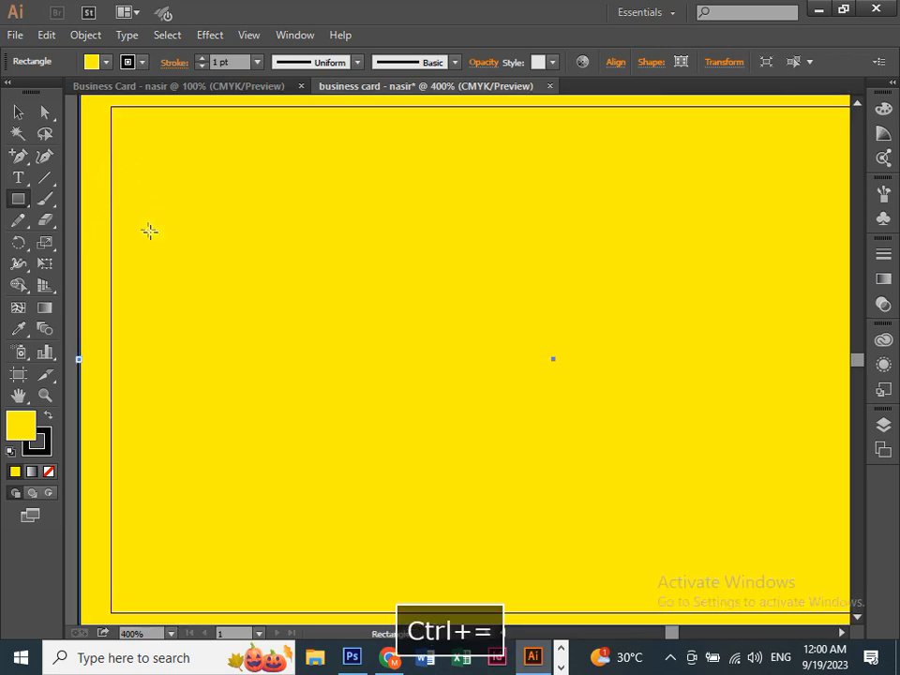
{"action": "left_click_drag", "start_coordinate": [149, 230], "coordinate": [228, 229]}
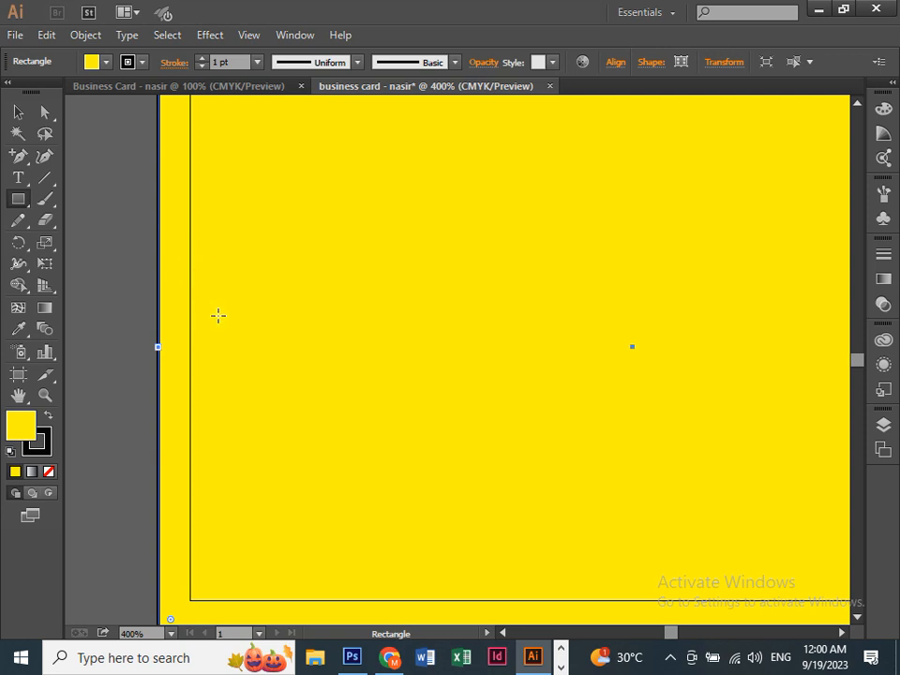
{"action": "key", "text": "ctrl+-"}
{"action": "key", "text": "ctrl+="}
{"action": "left_click_drag", "start_coordinate": [407, 321], "coordinate": [279, 337]}
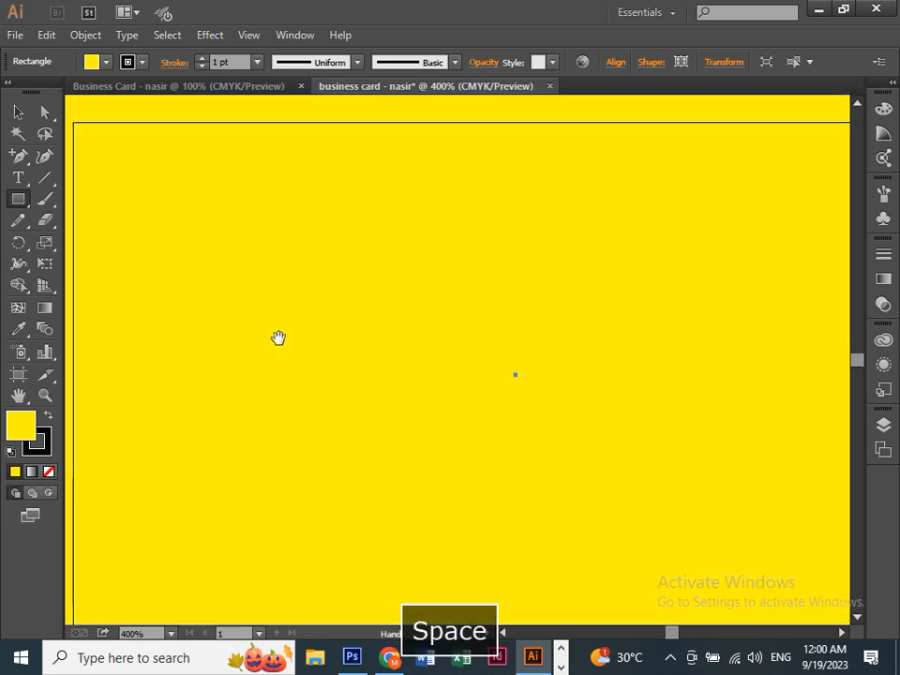
{"action": "key", "text": "Delete"}
{"action": "key", "text": "ctrl+minus"}
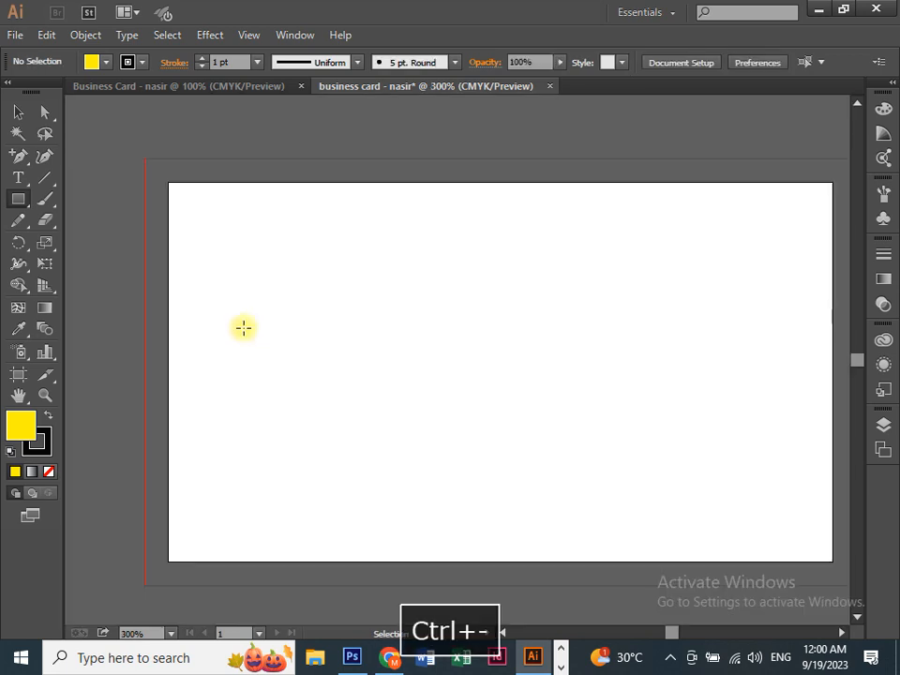
Step: Zoom to 600% on the artboard's top-left corner and top edge
{"action": "key", "text": "ctrl+minus"}
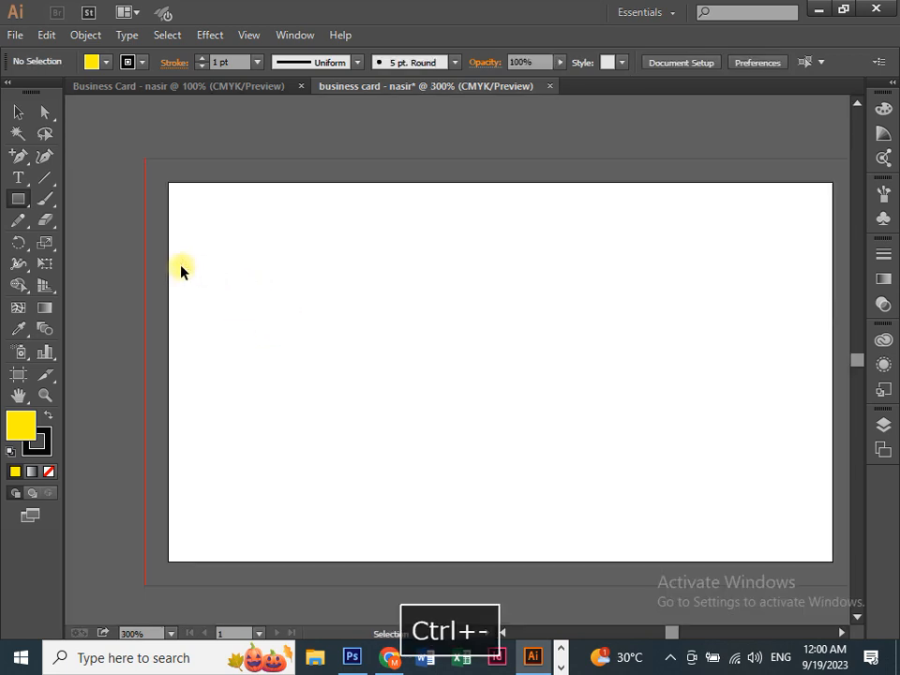
{"action": "key", "text": "ctrl+minus"}
{"action": "key", "text": "ctrl+equal"}
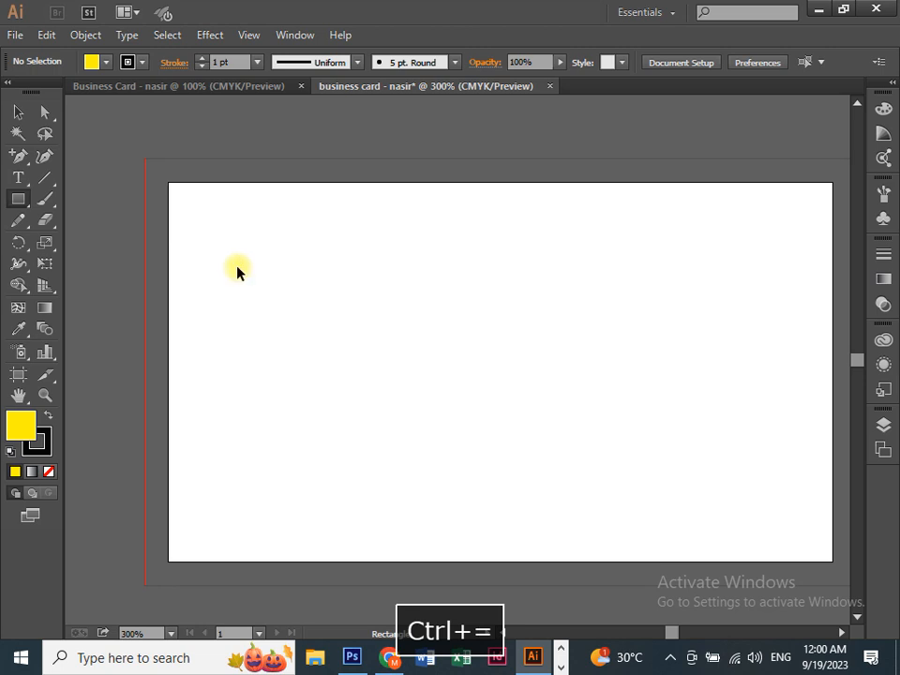
{"action": "key", "text": "ctrl+equal"}
{"action": "key", "text": "space"}
{"action": "left_click_drag", "start_coordinate": [237, 267], "coordinate": [273, 278]}
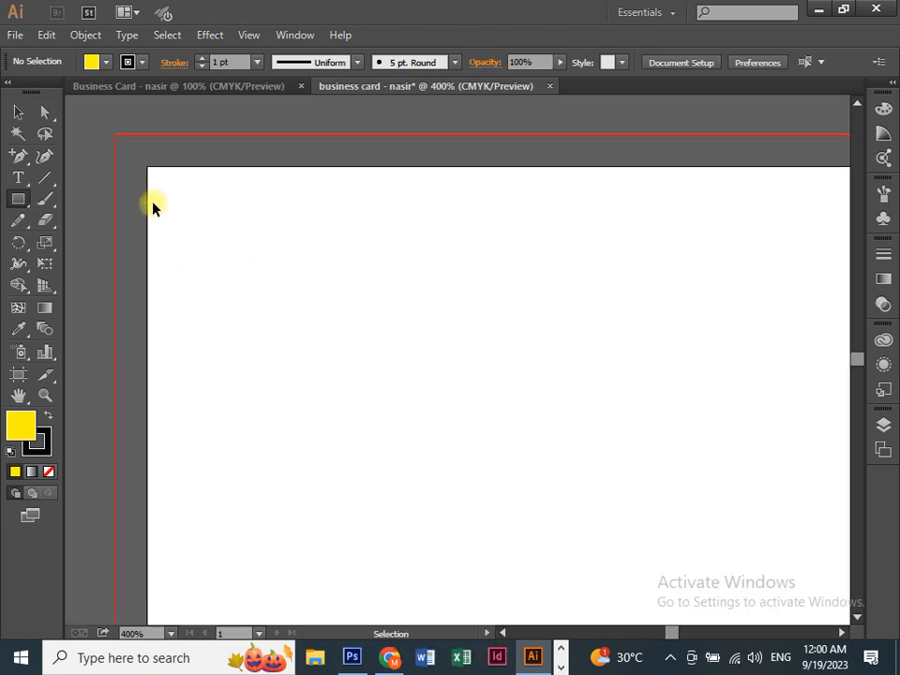
{"action": "key", "text": "ctrl+equal"}
{"action": "key", "text": "space"}
{"action": "left_click_drag", "start_coordinate": [151, 201], "coordinate": [235, 219]}
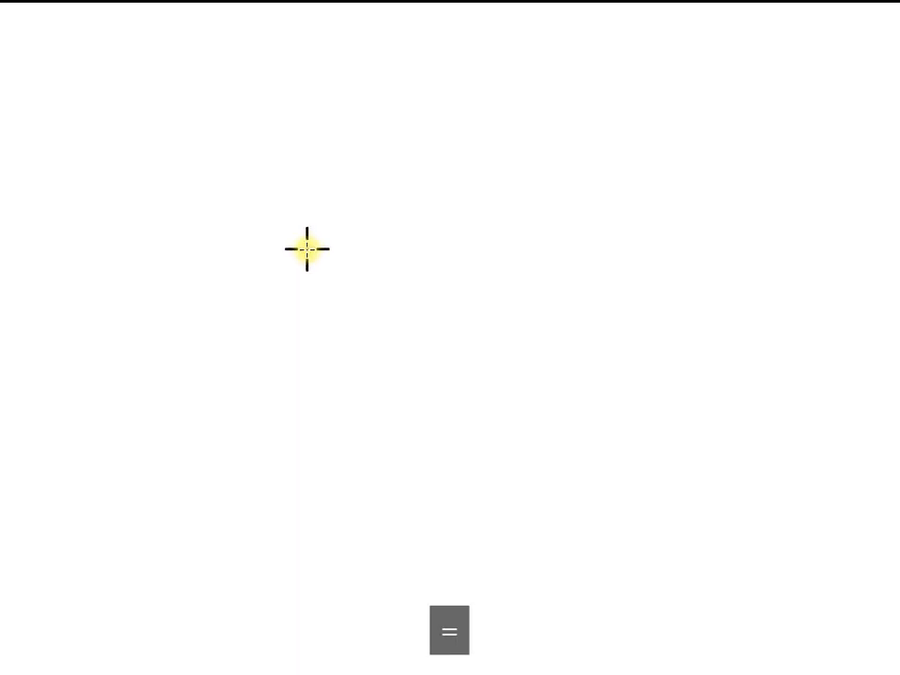
Step: Create a 0.125 × 0.125 in yellow square through the Rectangle dialog
{"action": "left_click", "coordinate": [306, 249]}
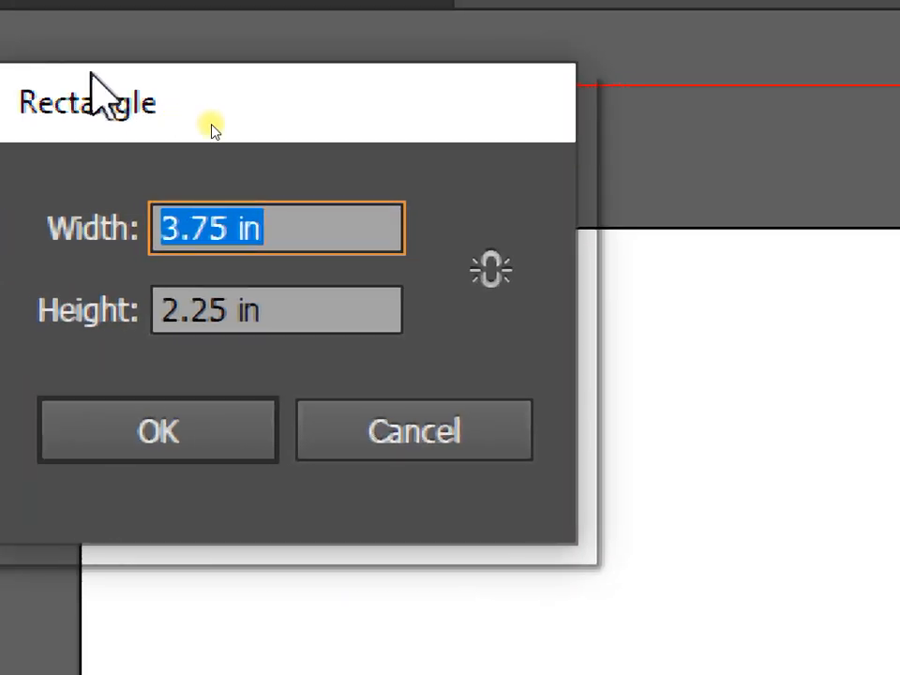
{"action": "type", "text": "0"}
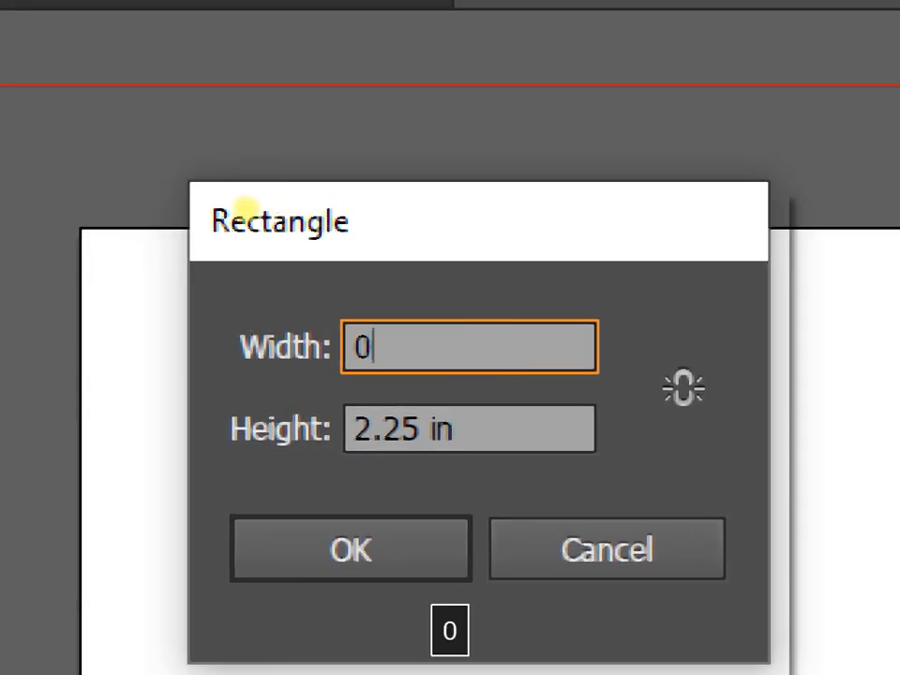
{"action": "type", "text": ".125"}
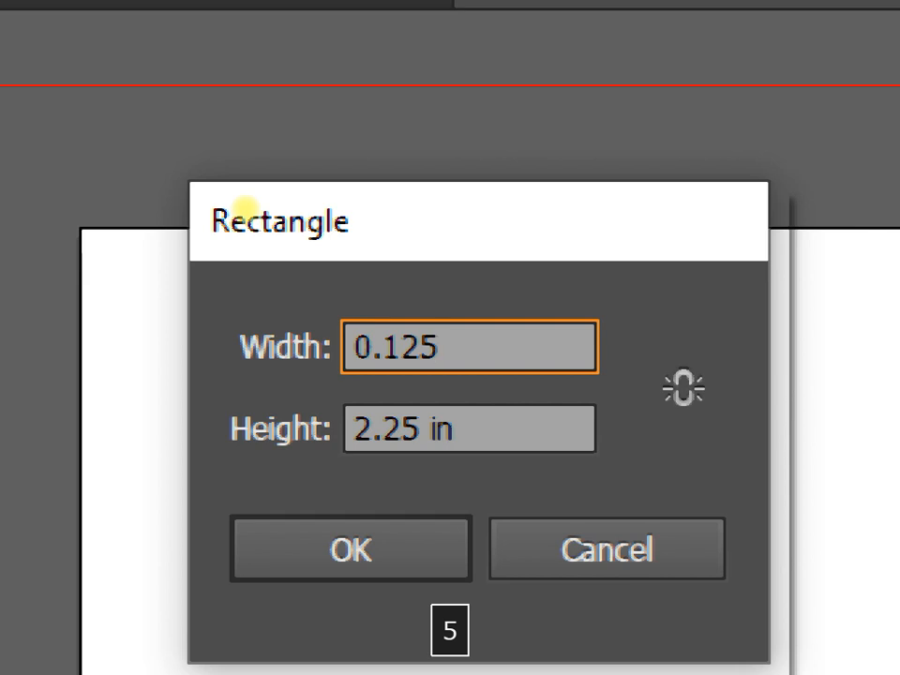
{"action": "key", "text": "Tab"}
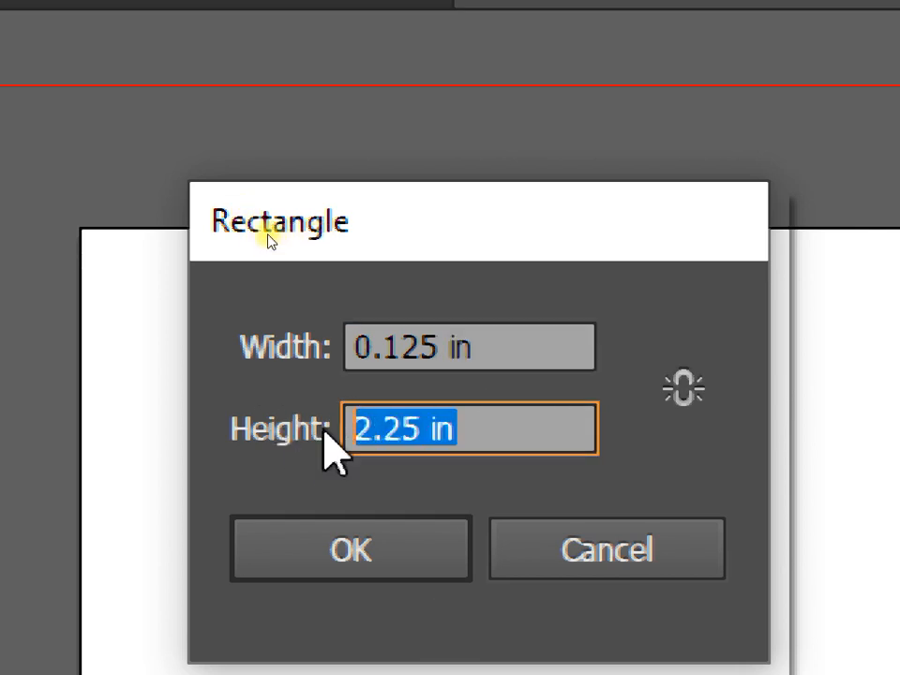
{"action": "type", "text": "0."}
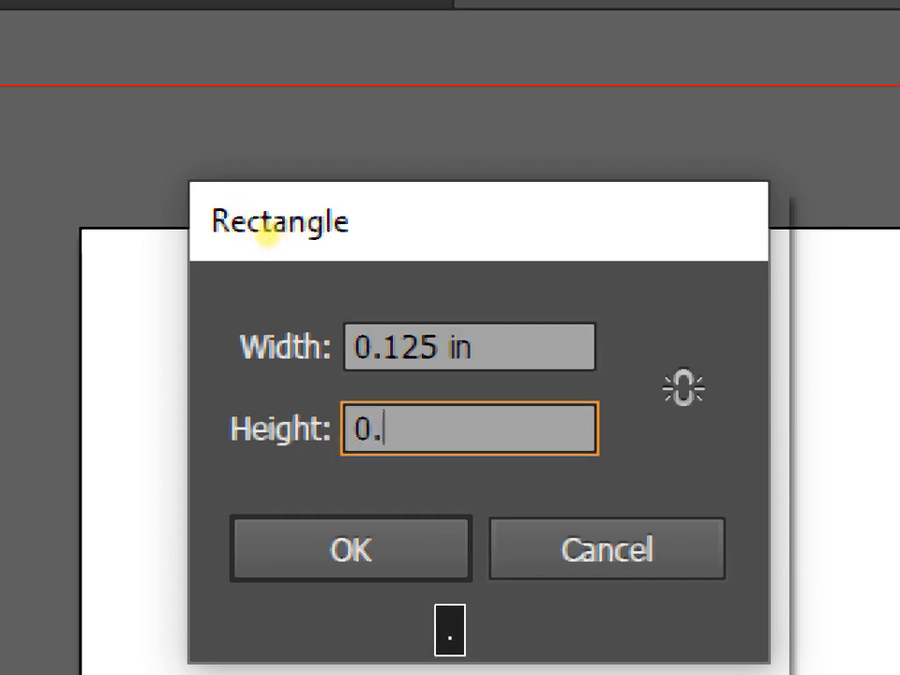
{"action": "type", "text": "125"}
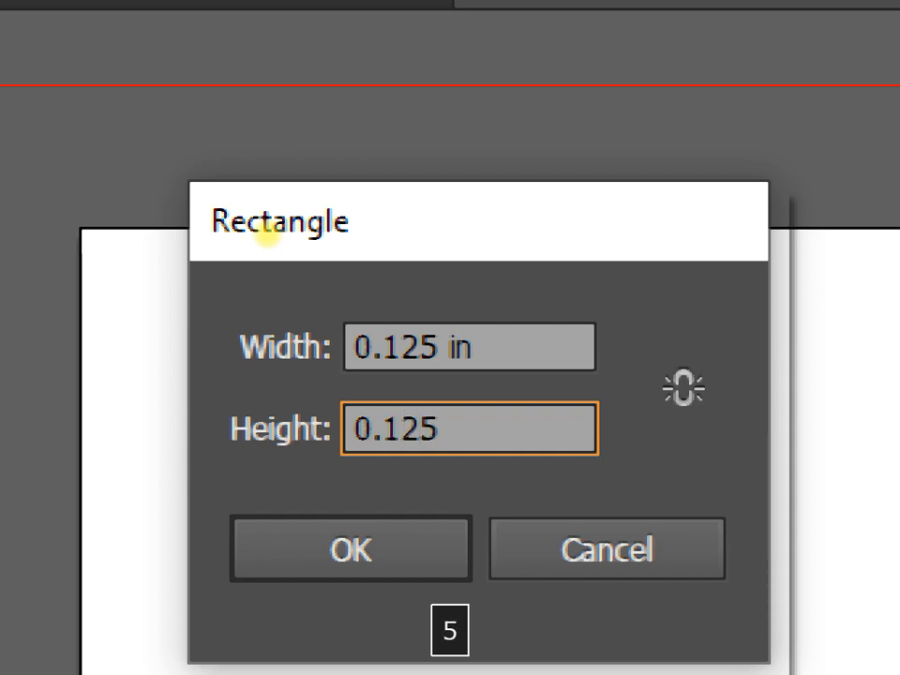
{"action": "left_click", "coordinate": [308, 562]}
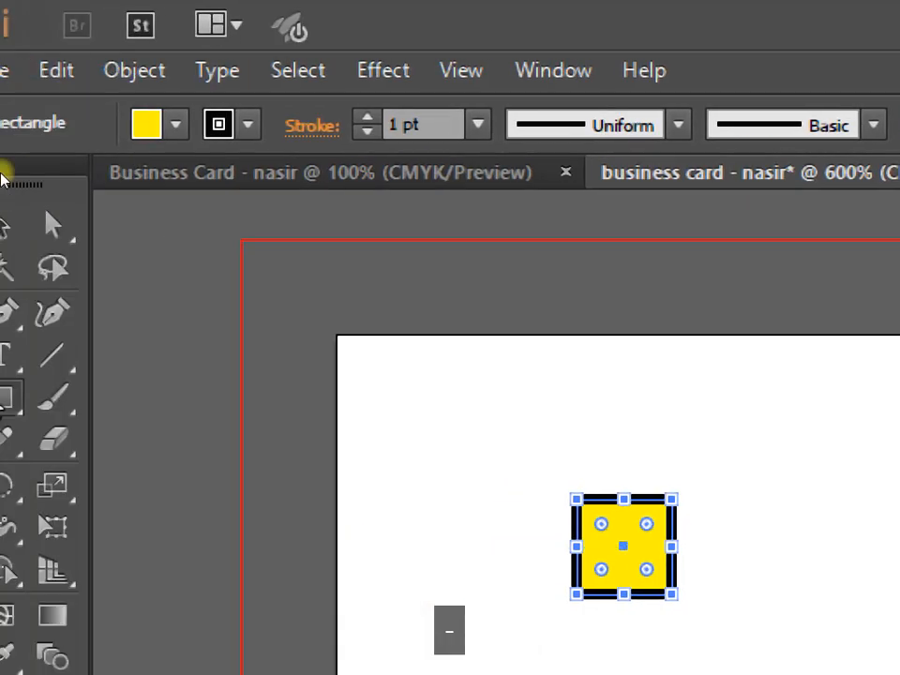
Step: Set the yellow square's stroke to None
{"action": "left_click", "coordinate": [38, 225]}
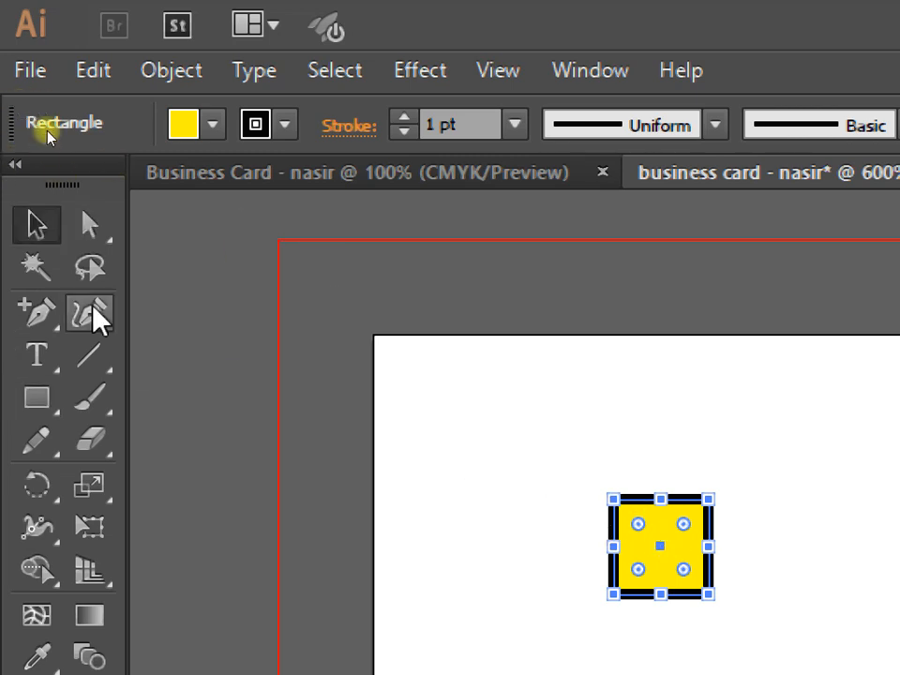
{"action": "left_click", "coordinate": [284, 124]}
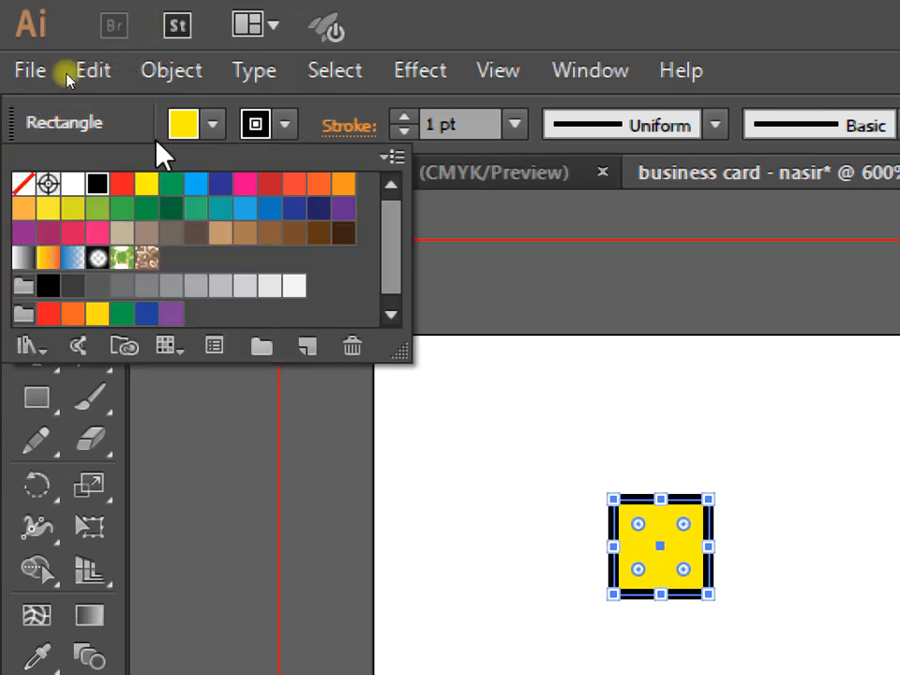
{"action": "left_click", "coordinate": [21, 183]}
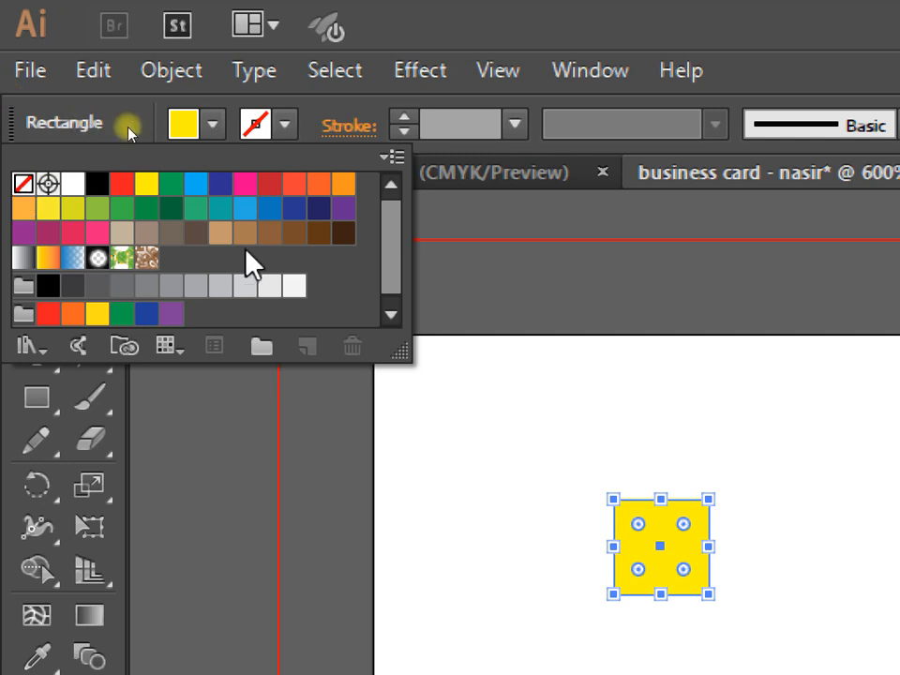
Step: Move the square into the artboard's top-left corner and show the rulers
{"action": "key", "text": "v"}
{"action": "left_click", "coordinate": [417, 419]}
{"action": "left_click_drag", "start_coordinate": [630, 553], "coordinate": [394, 392]}
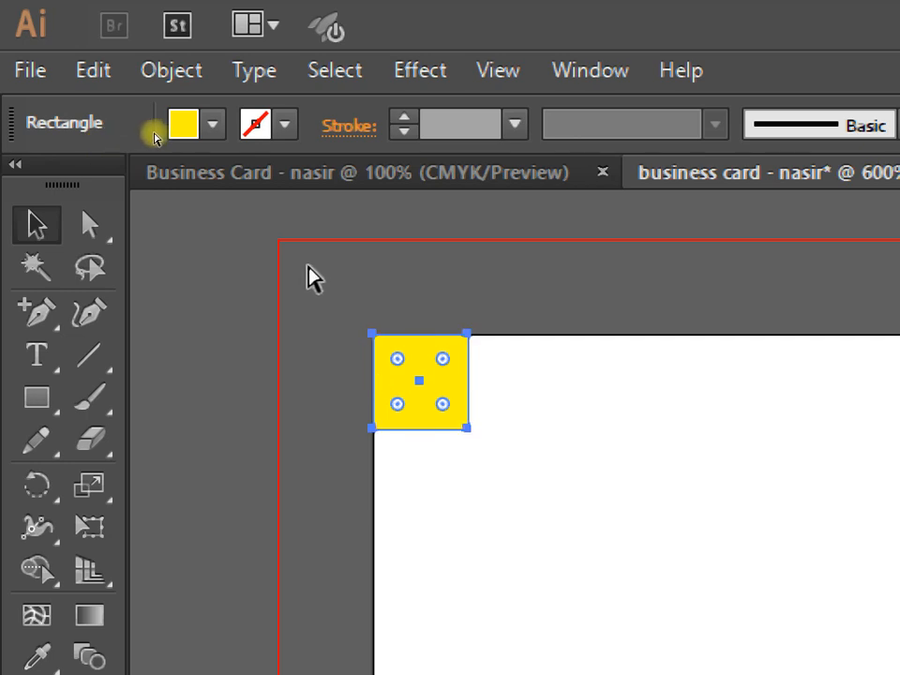
{"action": "key", "text": "ctrl+r"}
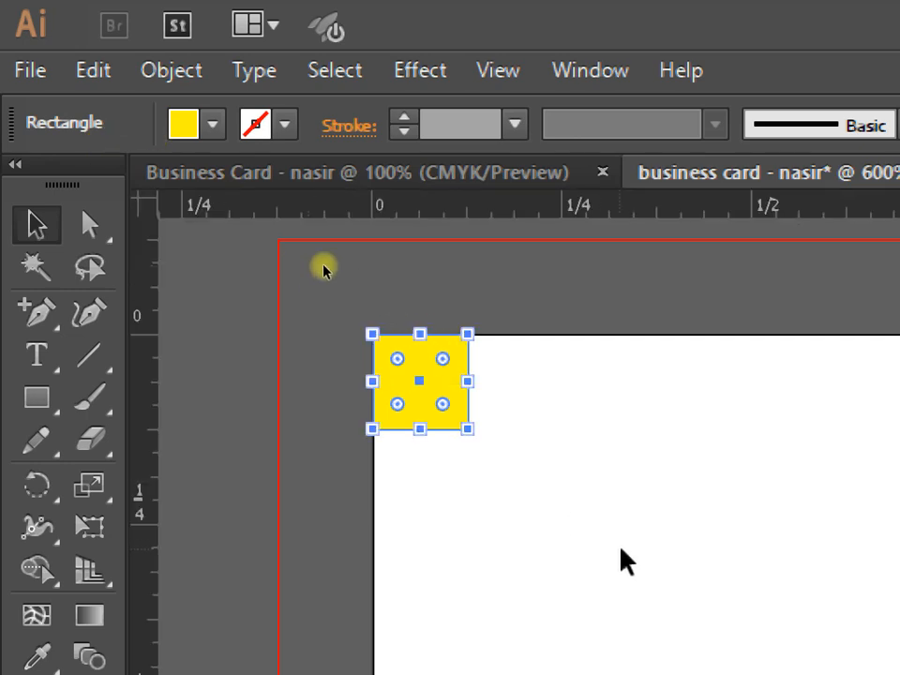
Step: Add guides at the yellow square's bottom and right edges, then drag the square toward bottom-right
{"action": "left_click_drag", "start_coordinate": [474, 211], "coordinate": [450, 428]}
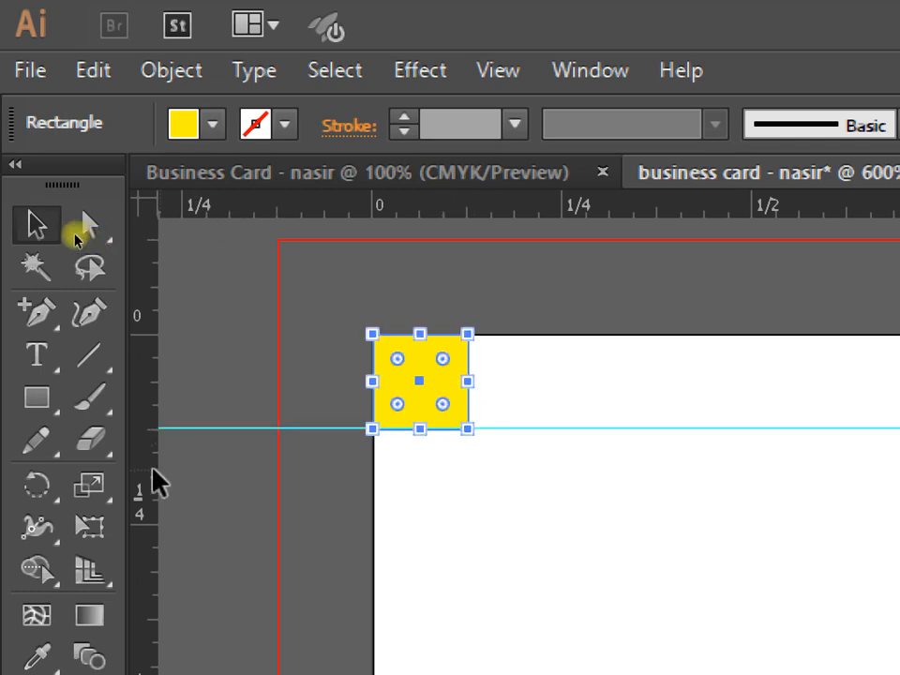
{"action": "left_click_drag", "start_coordinate": [150, 468], "coordinate": [468, 458]}
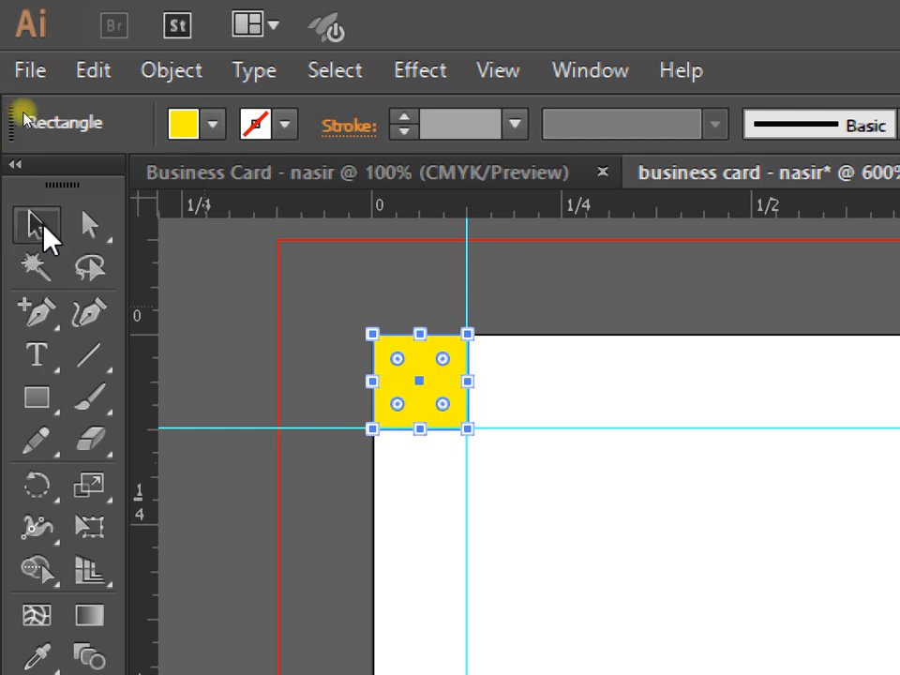
{"action": "left_click", "coordinate": [566, 599]}
{"action": "left_click_drag", "start_coordinate": [423, 382], "coordinate": [392, 361]}
{"action": "key", "text": "space"}
{"action": "left_click_drag", "start_coordinate": [341, 378], "coordinate": [644, 543]}
Step: Reposition the yellow square into the card's bottom-right corner
{"action": "key", "text": "space"}
{"action": "left_click_drag", "start_coordinate": [647, 551], "coordinate": [225, 141]}
{"action": "key", "text": "ctrl+minus"}
{"action": "key", "text": "ctrl+minus"}
{"action": "key", "text": "ctrl+minus"}
{"action": "key", "text": "space"}
{"action": "left_click_drag", "start_coordinate": [686, 594], "coordinate": [401, 387]}
{"action": "left_click_drag", "start_coordinate": [441, 481], "coordinate": [176, 475]}
{"action": "key", "text": "minus"}
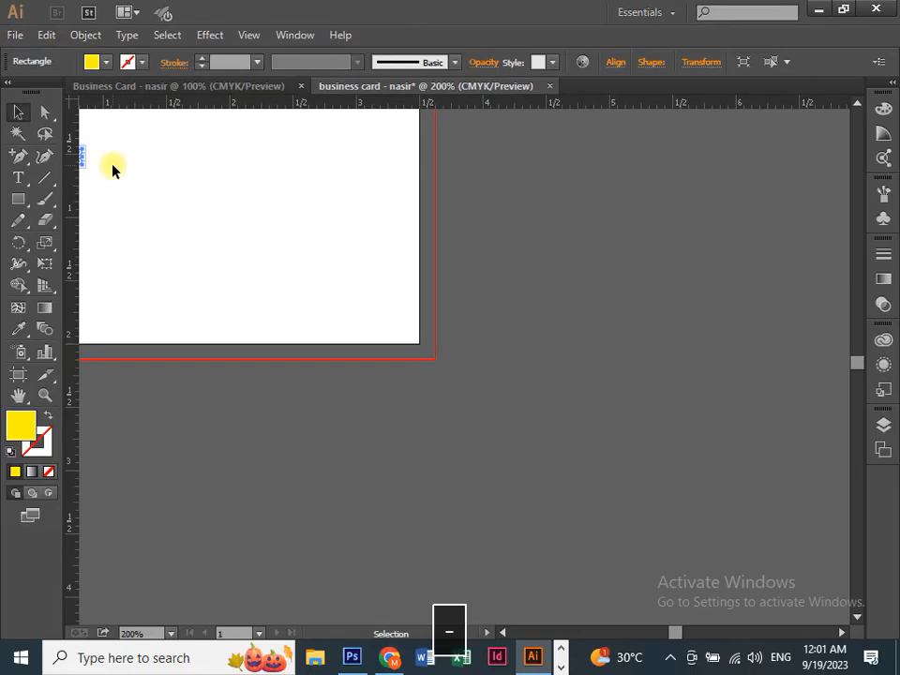
{"action": "key", "text": "space"}
{"action": "left_click_drag", "start_coordinate": [412, 504], "coordinate": [630, 572]}
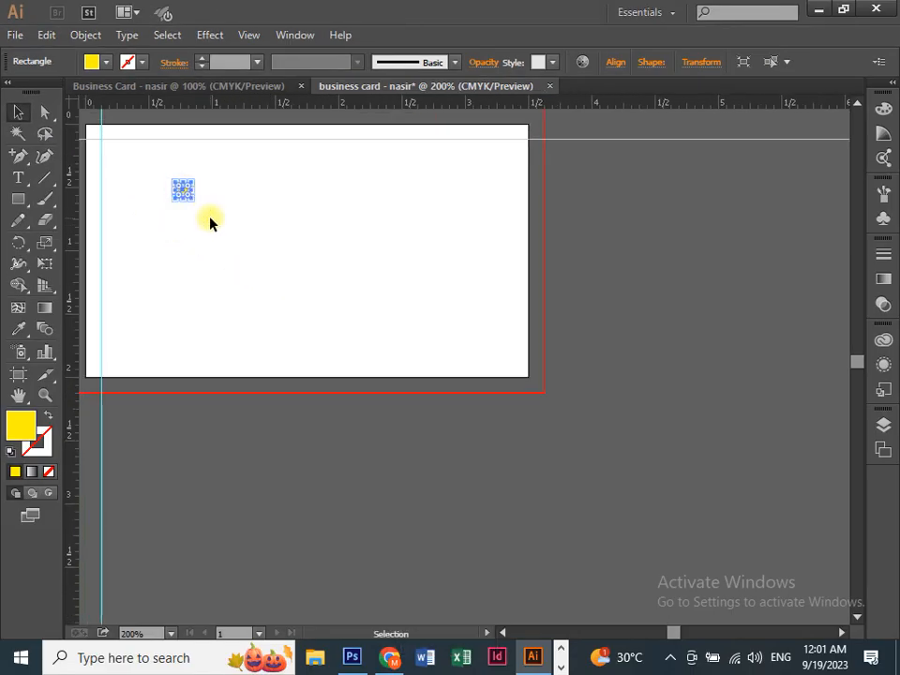
{"action": "key", "text": "ctrl+equal"}
{"action": "key", "text": "space"}
{"action": "left_click_drag", "start_coordinate": [248, 255], "coordinate": [452, 387]}
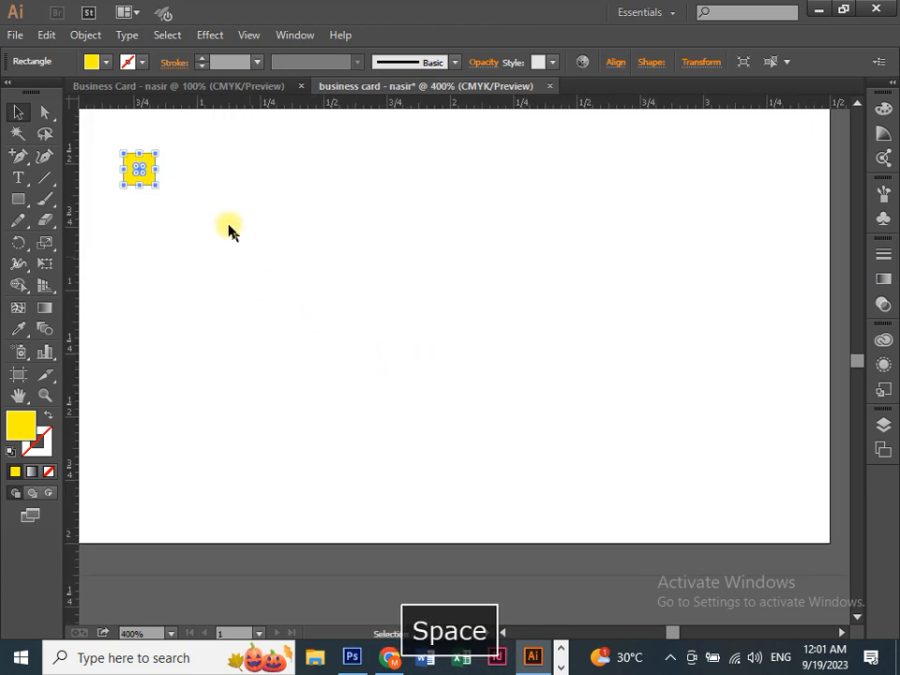
{"action": "left_click_drag", "start_coordinate": [151, 183], "coordinate": [587, 448]}
{"action": "key", "text": "space"}
Step: Add horizontal and vertical guides along the square's top and left edges at the bottom-right
{"action": "left_click_drag", "start_coordinate": [477, 108], "coordinate": [571, 419]}
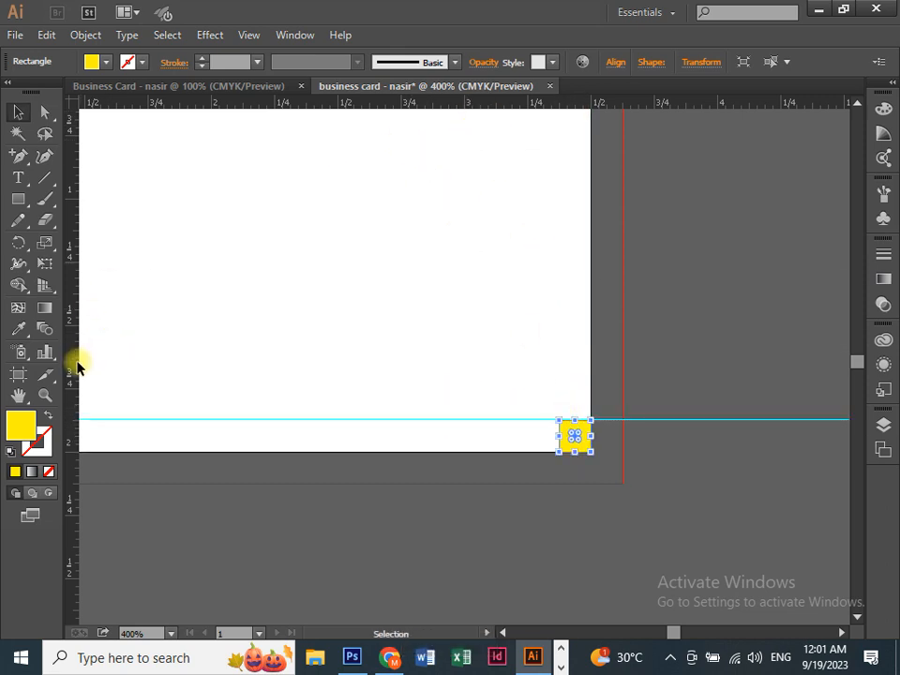
{"action": "left_click_drag", "start_coordinate": [75, 362], "coordinate": [305, 297]}
{"action": "key", "text": "ctrl+equal"}
{"action": "key", "text": "ctrl+equal"}
{"action": "key", "text": "ctrl+equal"}
{"action": "key", "text": "space"}
{"action": "key", "text": "ctrl+equal"}
{"action": "key", "text": "ctrl+equal"}
{"action": "key", "text": "space"}
{"action": "left_click_drag", "start_coordinate": [431, 405], "coordinate": [360, 412]}
Step: Align the vertical guide to the square's left edge and lock all the guides
{"action": "right_click", "coordinate": [394, 323]}
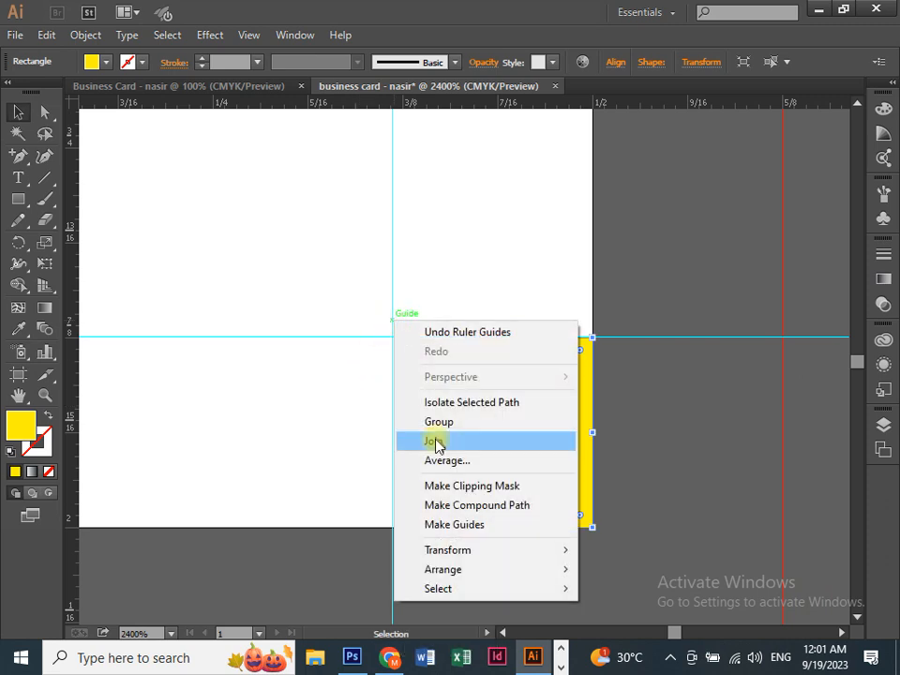
{"action": "left_click", "coordinate": [400, 312]}
{"action": "left_click", "coordinate": [380, 318]}
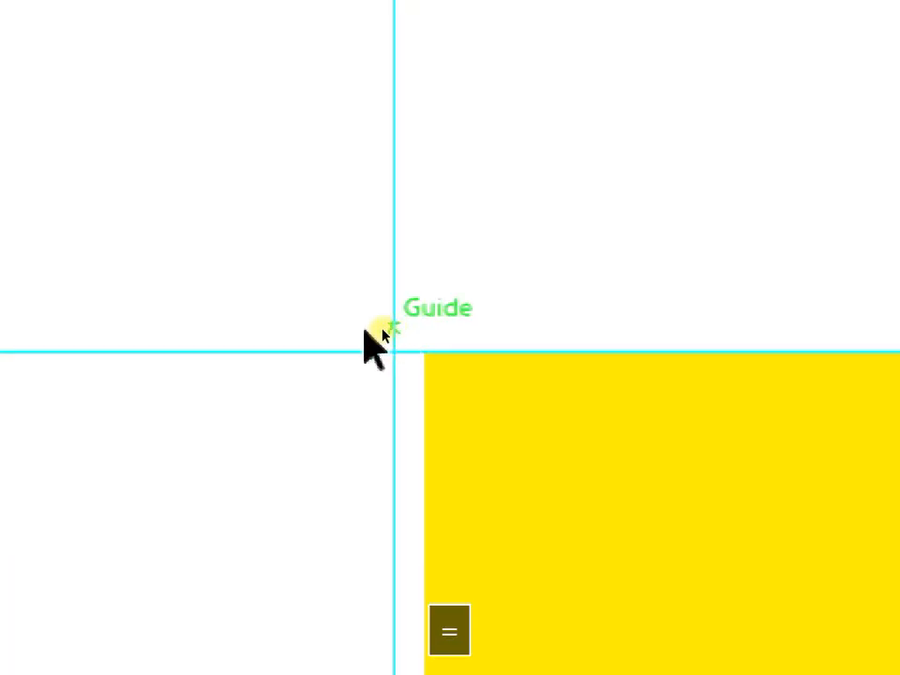
{"action": "right_click", "coordinate": [382, 329]}
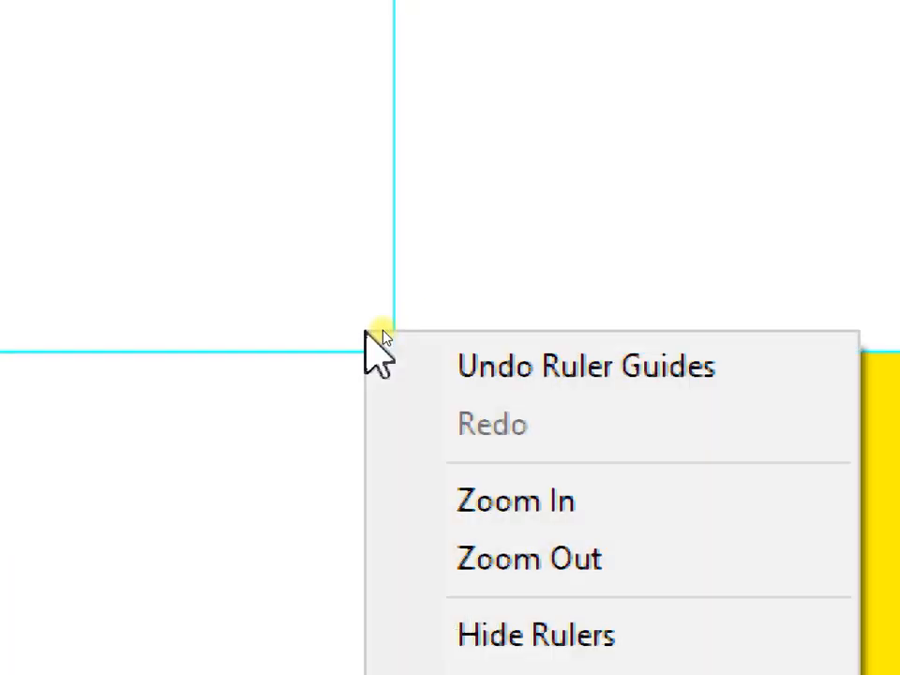
{"action": "right_click", "coordinate": [399, 263]}
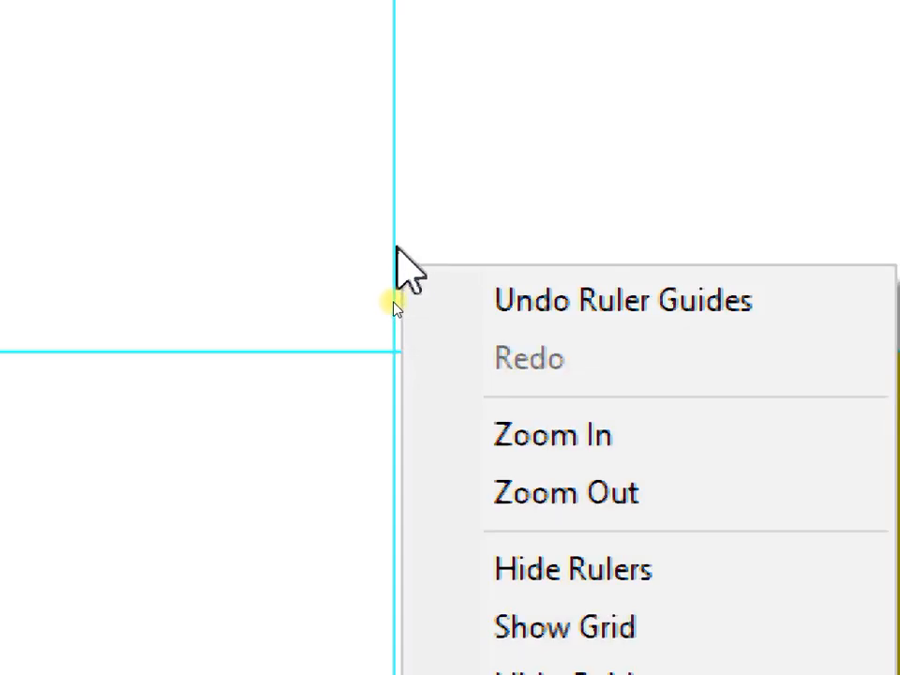
{"action": "right_click", "coordinate": [394, 245]}
{"action": "left_click", "coordinate": [391, 242]}
{"action": "right_click", "coordinate": [392, 241]}
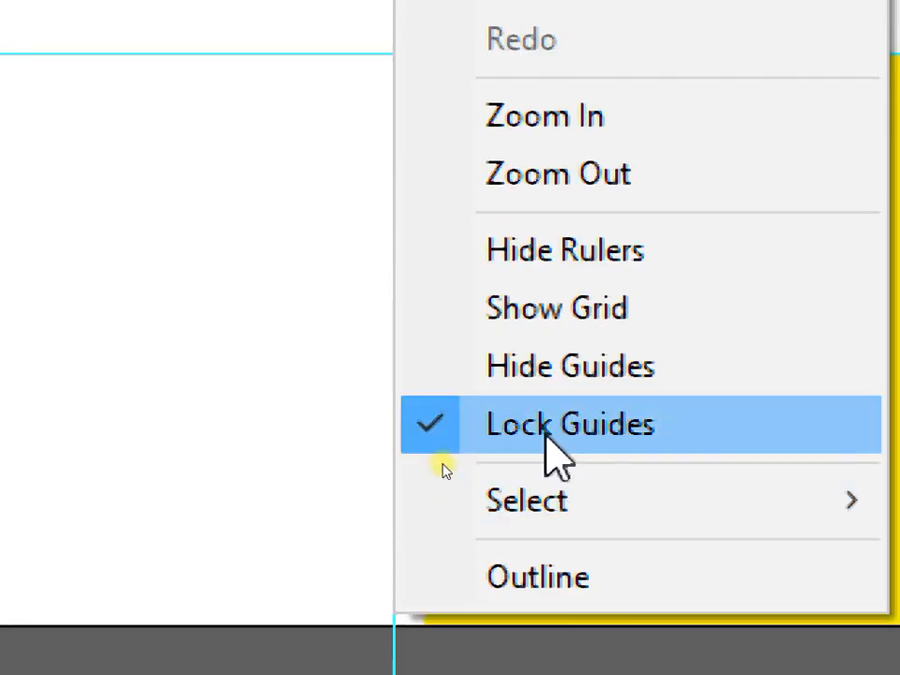
{"action": "left_click", "coordinate": [548, 429]}
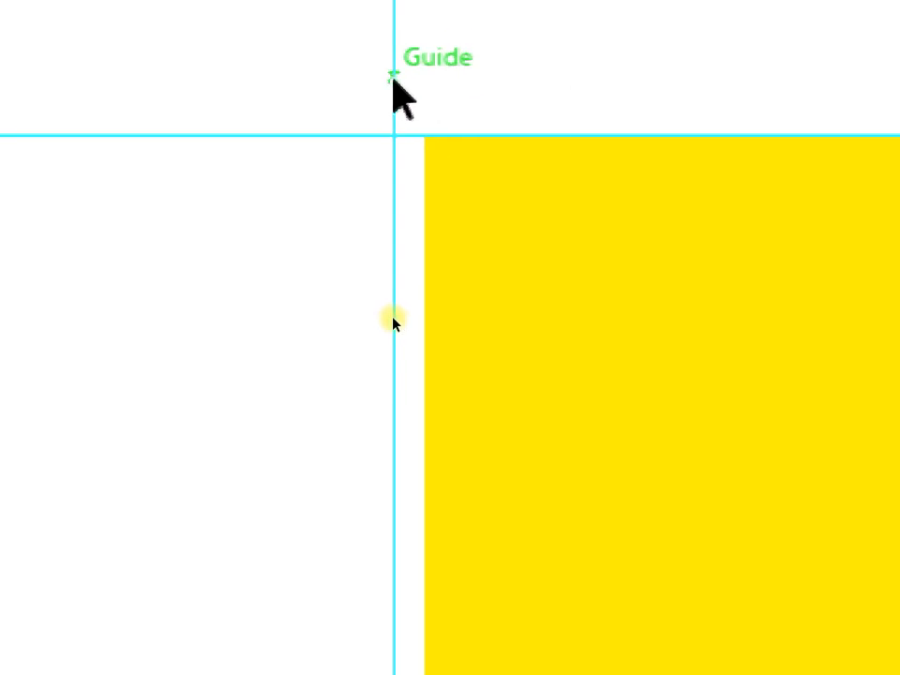
{"action": "left_click_drag", "start_coordinate": [393, 77], "coordinate": [424, 88]}
{"action": "right_click", "coordinate": [426, 89]}
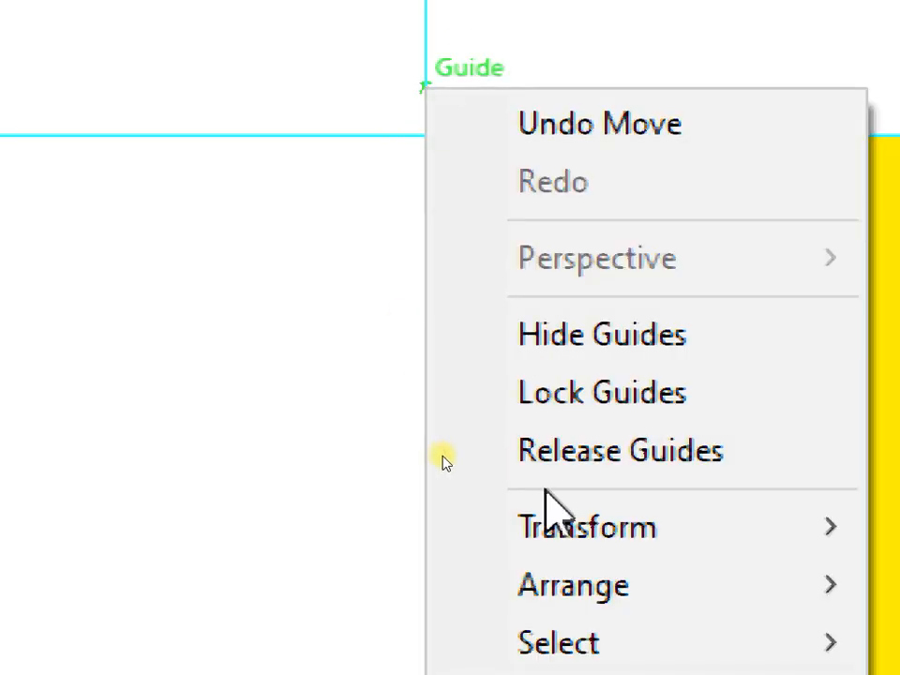
{"action": "left_click", "coordinate": [551, 416]}
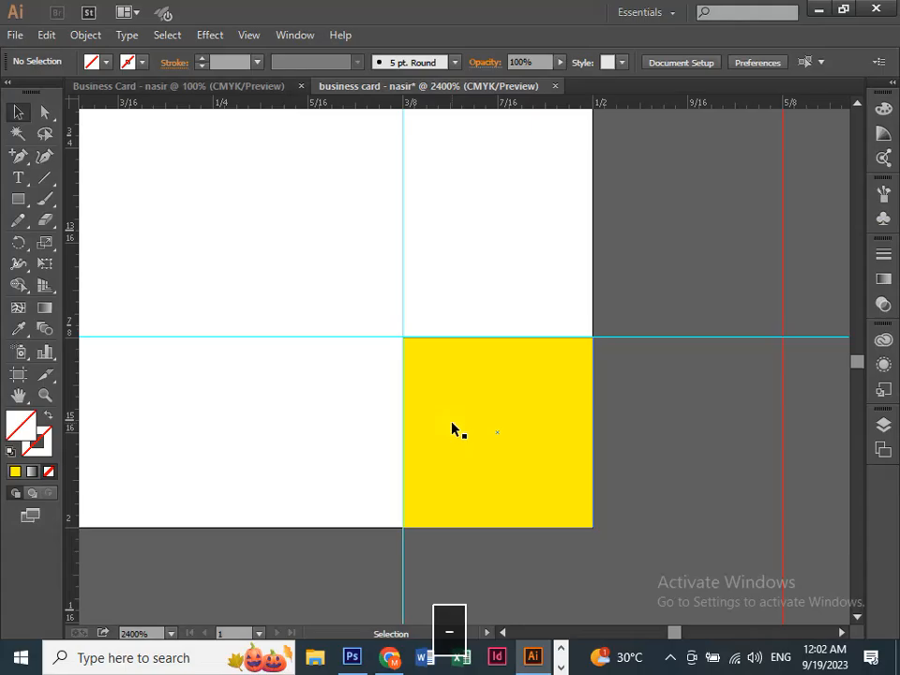
{"action": "left_click", "coordinate": [590, 393]}
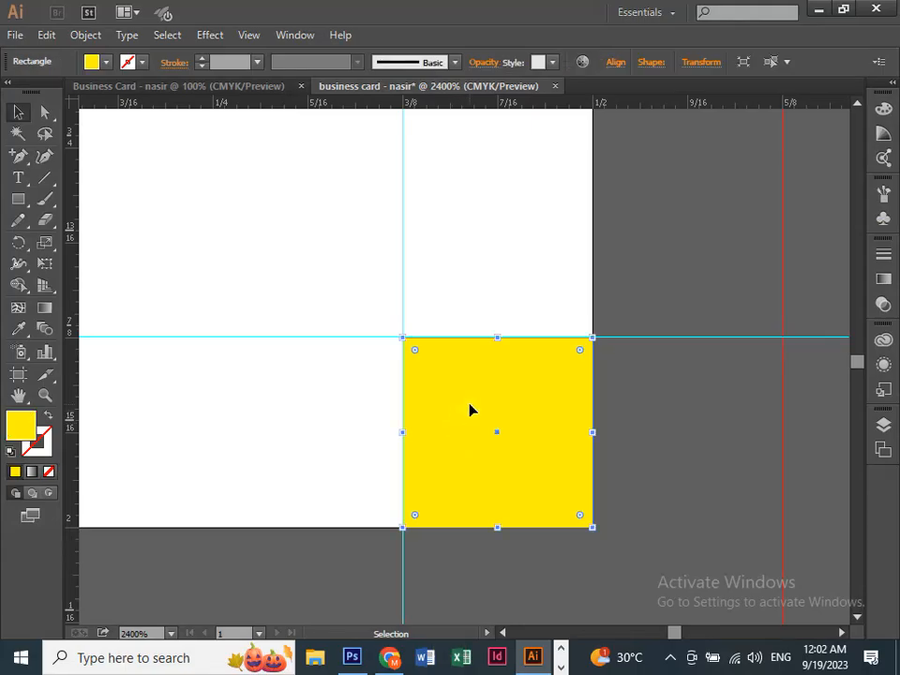
Step: Delete the yellow square and zoom in on the card's top-left corner with its bleed and guides
{"action": "key", "text": "Delete"}
{"action": "key", "text": "ctrl+minus"}
{"action": "key", "text": "ctrl+minus"}
{"action": "key", "text": "ctrl+minus"}
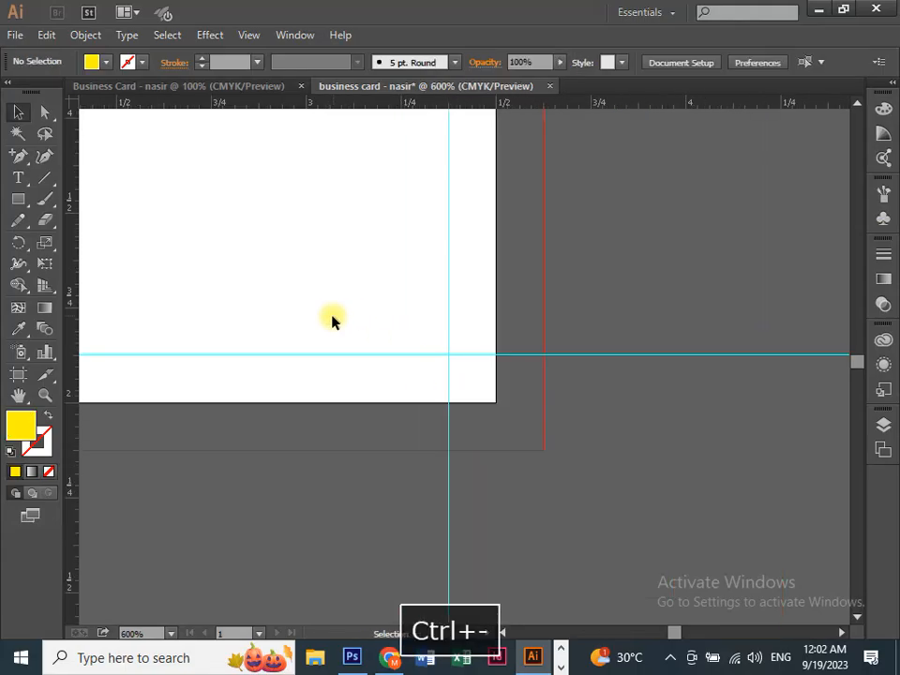
{"action": "left_click_drag", "start_coordinate": [330, 319], "coordinate": [487, 459]}
{"action": "key", "text": "ctrl+minus"}
{"action": "key", "text": "ctrl+minus"}
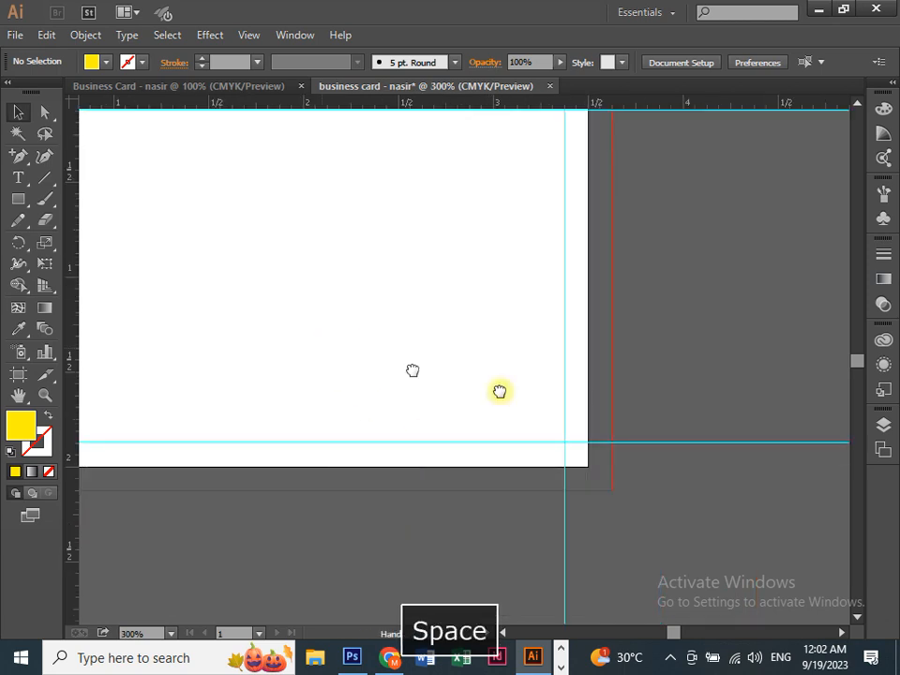
{"action": "left_click_drag", "start_coordinate": [500, 391], "coordinate": [483, 426]}
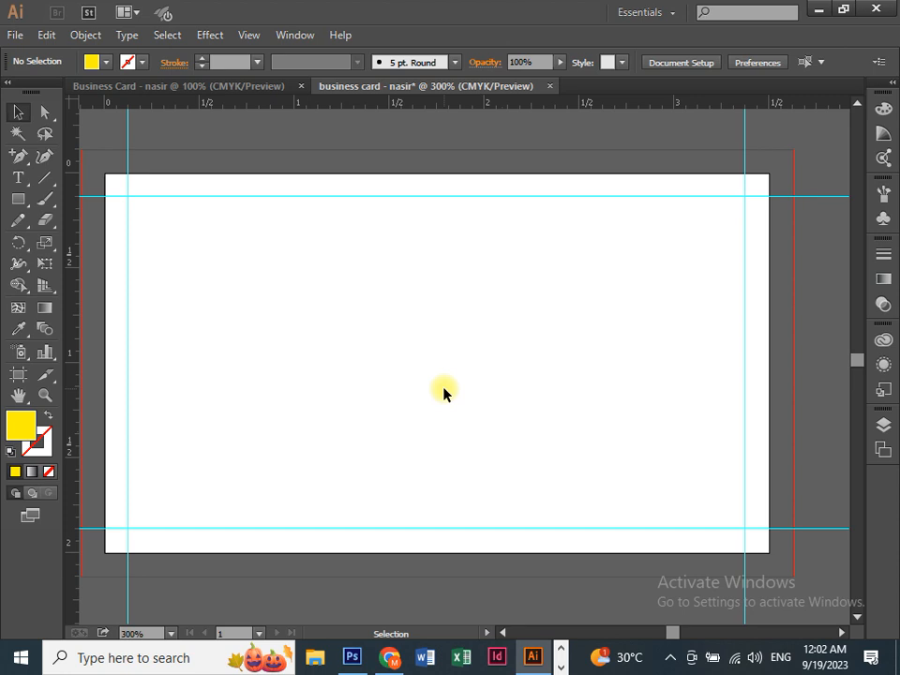
{"action": "key", "text": "ctrl+equal"}
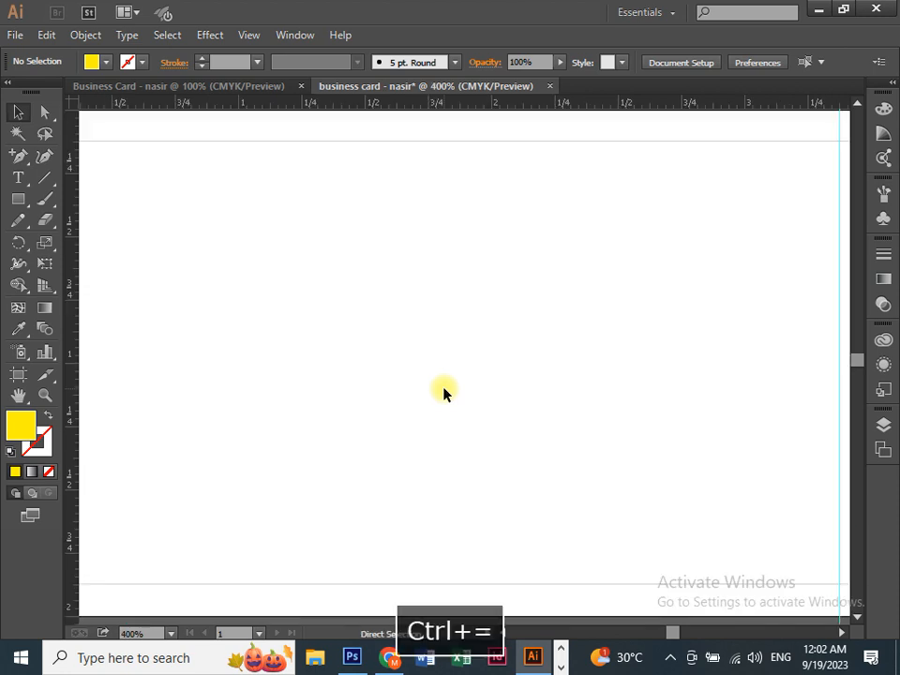
{"action": "key", "text": "space"}
{"action": "left_click_drag", "start_coordinate": [281, 355], "coordinate": [503, 408]}
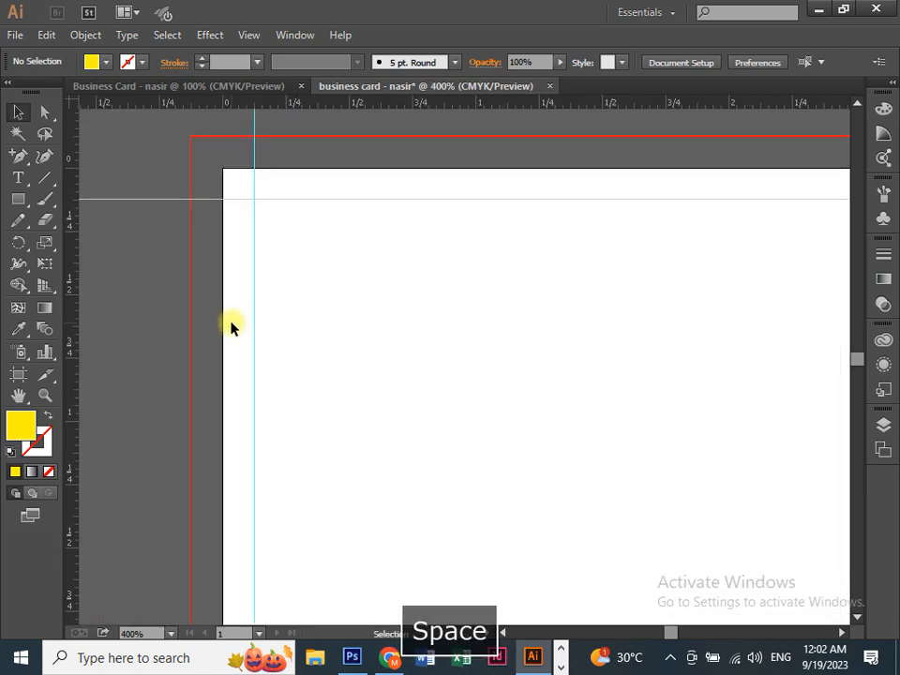
Step: Type the phone number as a text line near the card's top-left and shift it left
{"action": "left_click", "coordinate": [18, 177]}
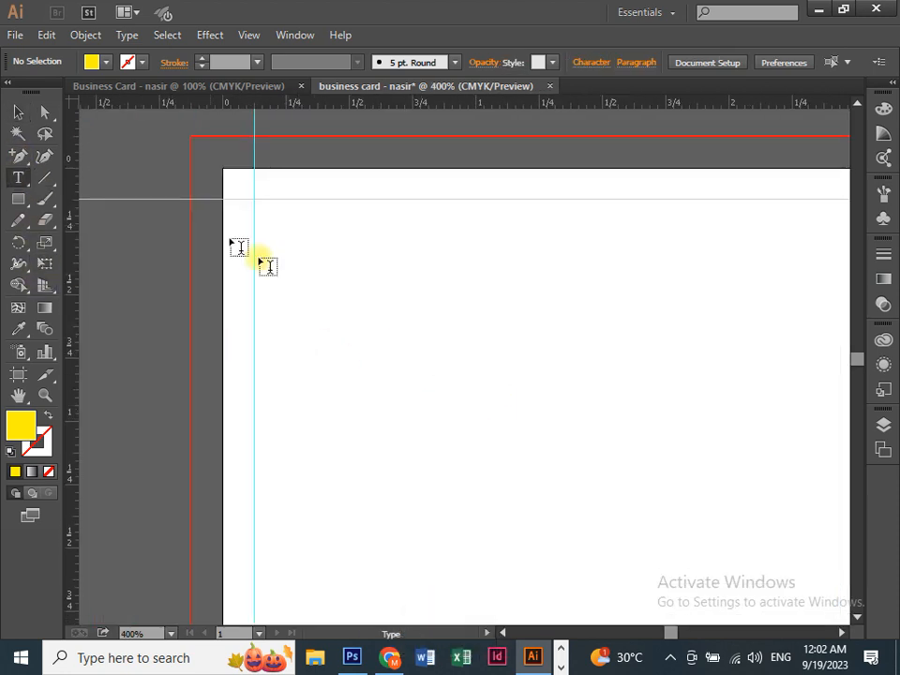
{"action": "left_click", "coordinate": [356, 304]}
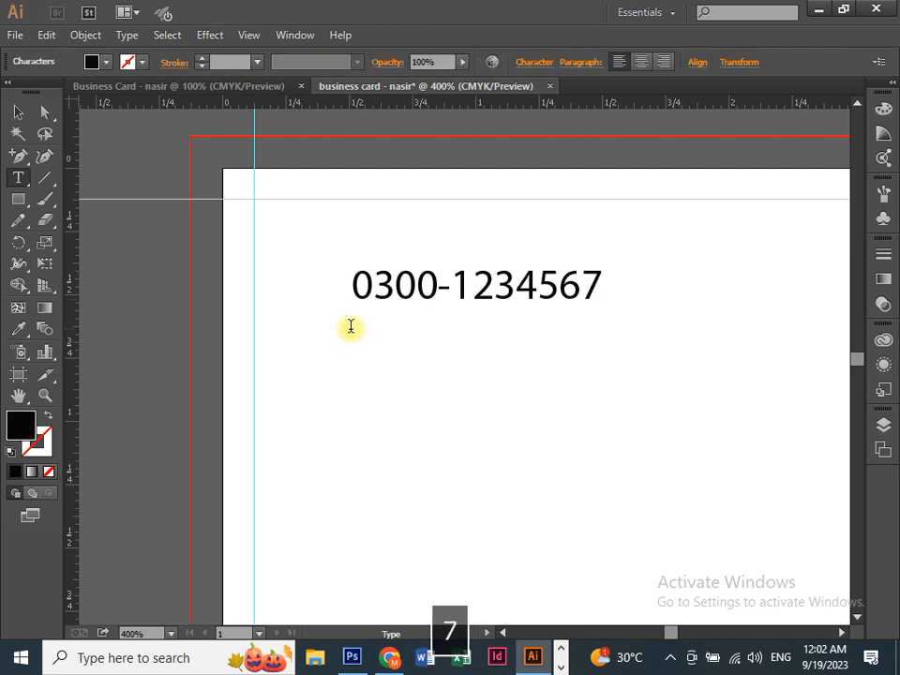
{"action": "left_click", "coordinate": [18, 111]}
{"action": "left_click", "coordinate": [281, 307]}
{"action": "left_click_drag", "start_coordinate": [407, 302], "coordinate": [325, 306]}
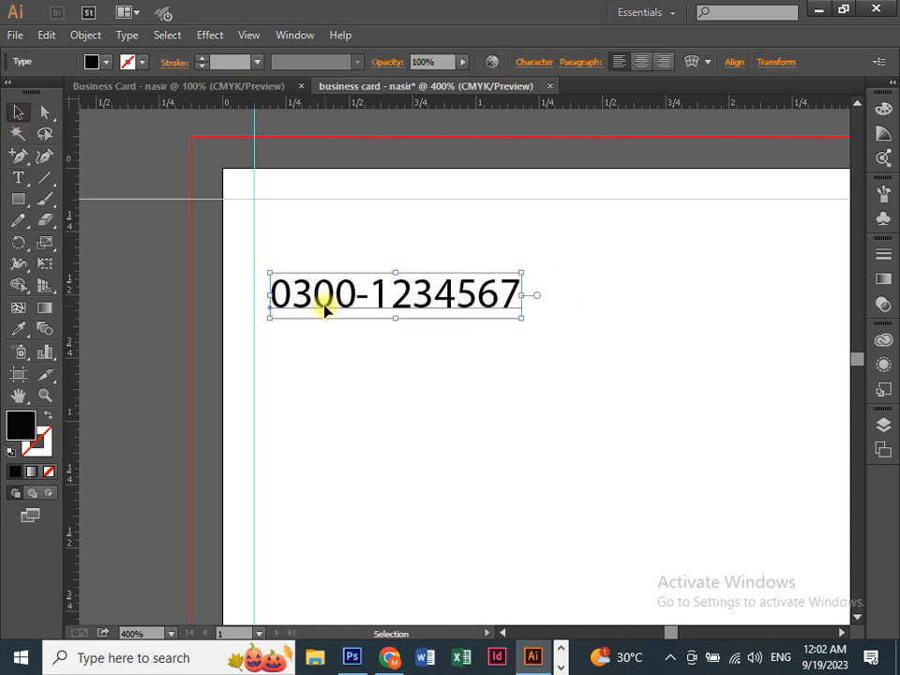
Step: Nudge the phone-number text left and down toward the left guide
{"action": "key", "text": "ctrl+equal"}
{"action": "key", "text": "space"}
{"action": "left_click_drag", "start_coordinate": [244, 330], "coordinate": [285, 358]}
{"action": "left_click", "coordinate": [235, 297]}
{"action": "mouse_move", "coordinate": [235, 297]}
{"action": "left_mouse_down"}
{"action": "mouse_move", "coordinate": [227, 307]}
{"action": "mouse_move", "coordinate": [249, 306]}
{"action": "mouse_move", "coordinate": [229, 311]}
{"action": "left_mouse_up"}
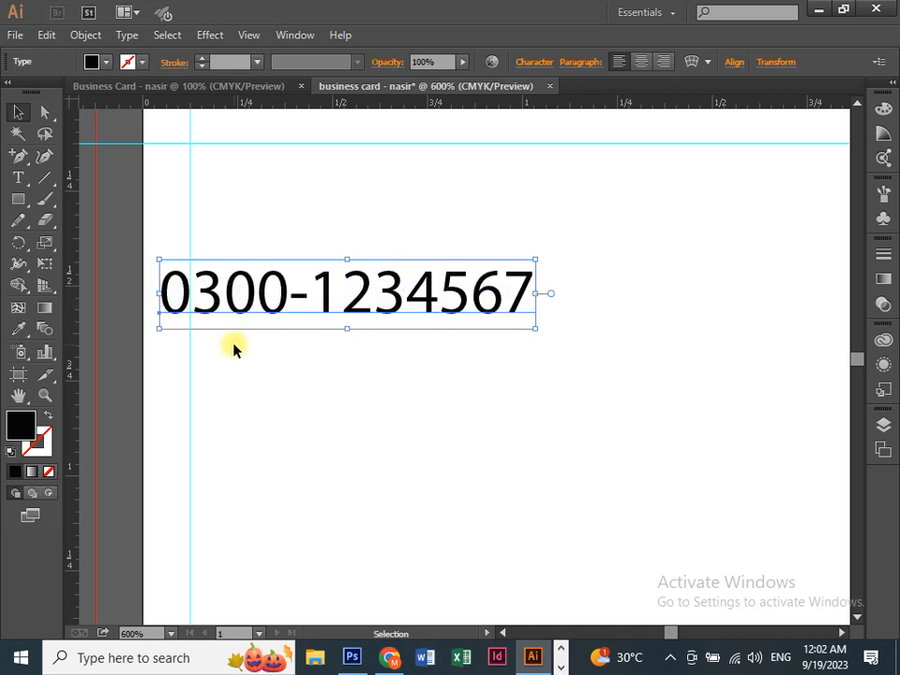
{"action": "left_click", "coordinate": [209, 348]}
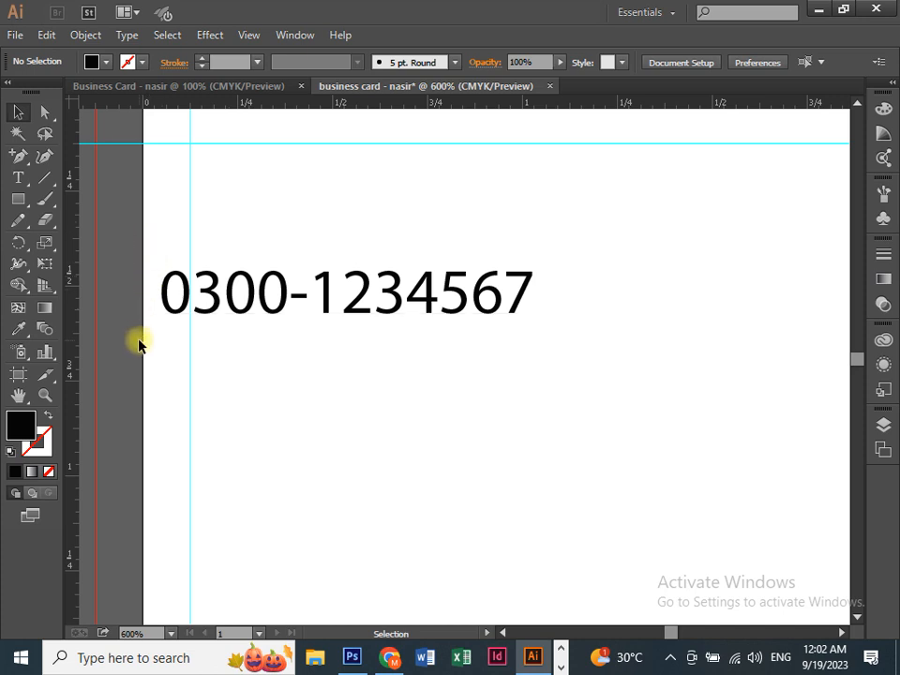
{"action": "left_click_drag", "start_coordinate": [175, 298], "coordinate": [161, 298]}
{"action": "left_click", "coordinate": [219, 385]}
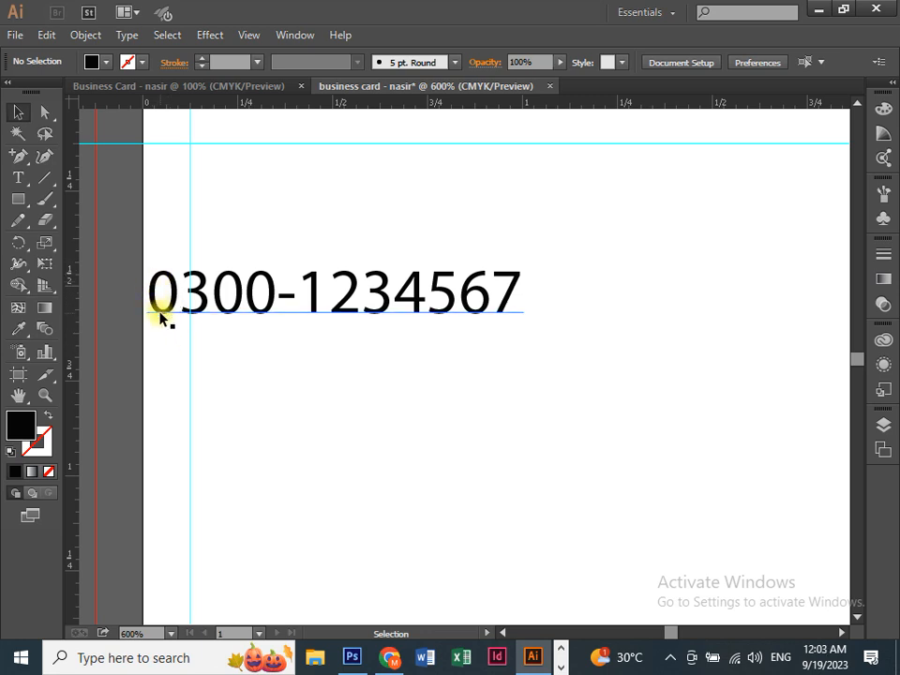
Step: Set the phone number's left edge flush with the 0.125 in left guide and lower it slightly
{"action": "scroll", "coordinate": [252, 239], "scroll_direction": "up", "scroll_amount": 2}
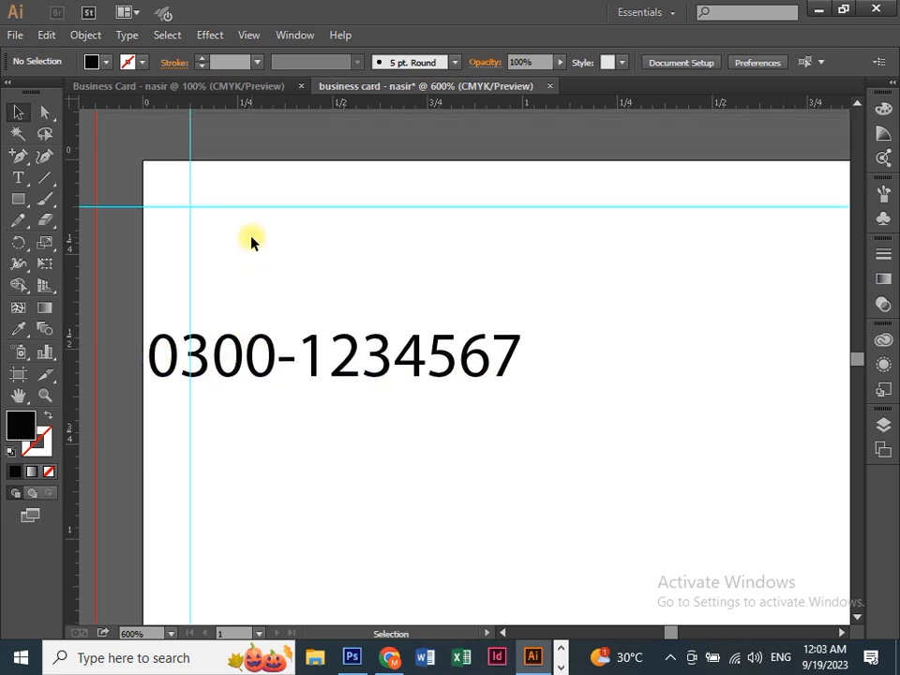
{"action": "left_click_drag", "start_coordinate": [214, 356], "coordinate": [257, 361]}
{"action": "left_click_drag", "start_coordinate": [197, 371], "coordinate": [226, 364]}
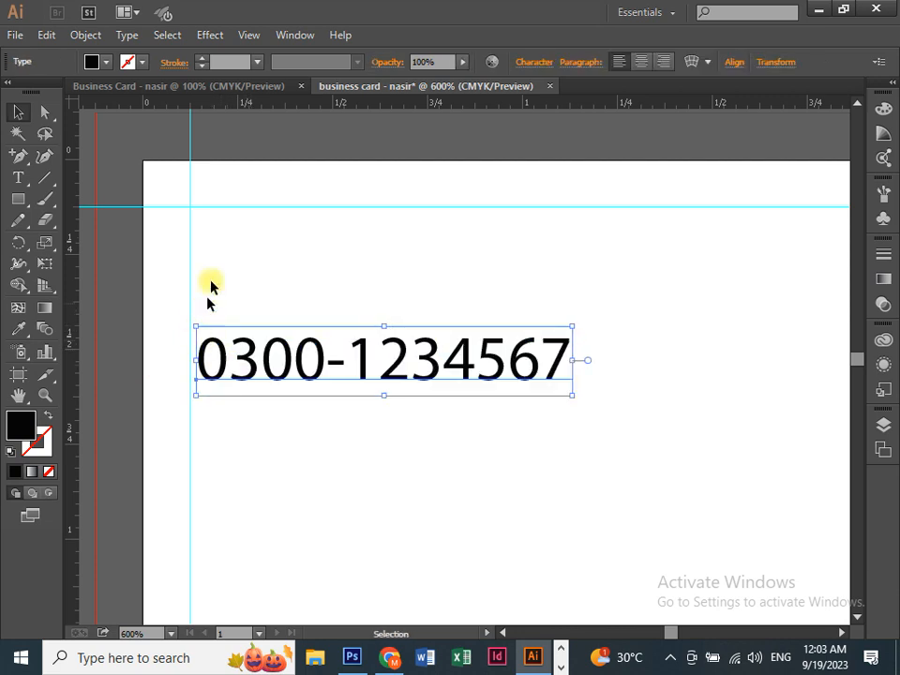
{"action": "scroll", "coordinate": [210, 355], "scroll_direction": "down", "scroll_amount": 2}
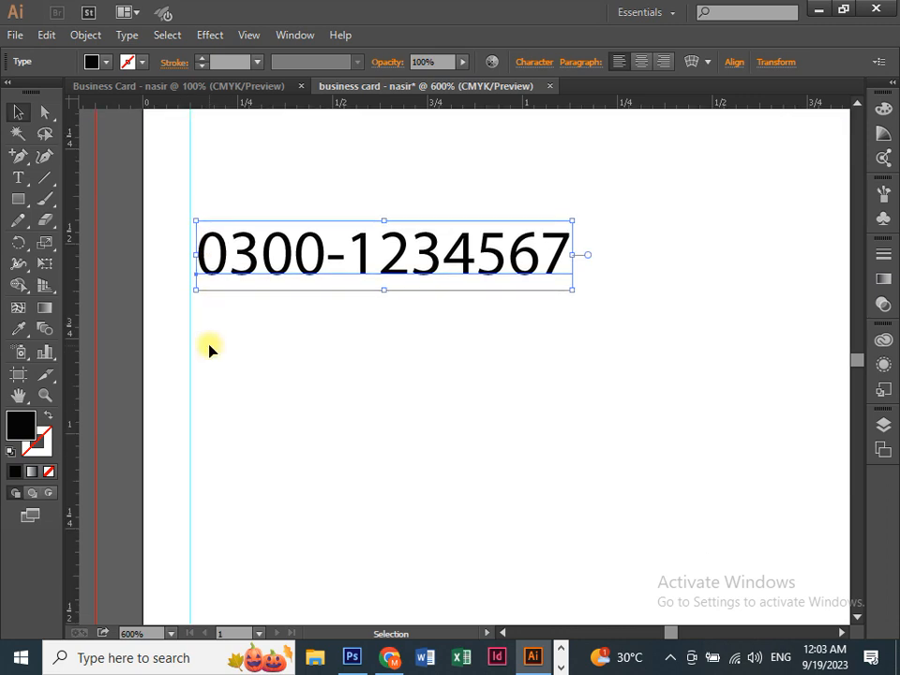
{"action": "left_click", "coordinate": [243, 343]}
{"action": "left_click_drag", "start_coordinate": [245, 263], "coordinate": [245, 276]}
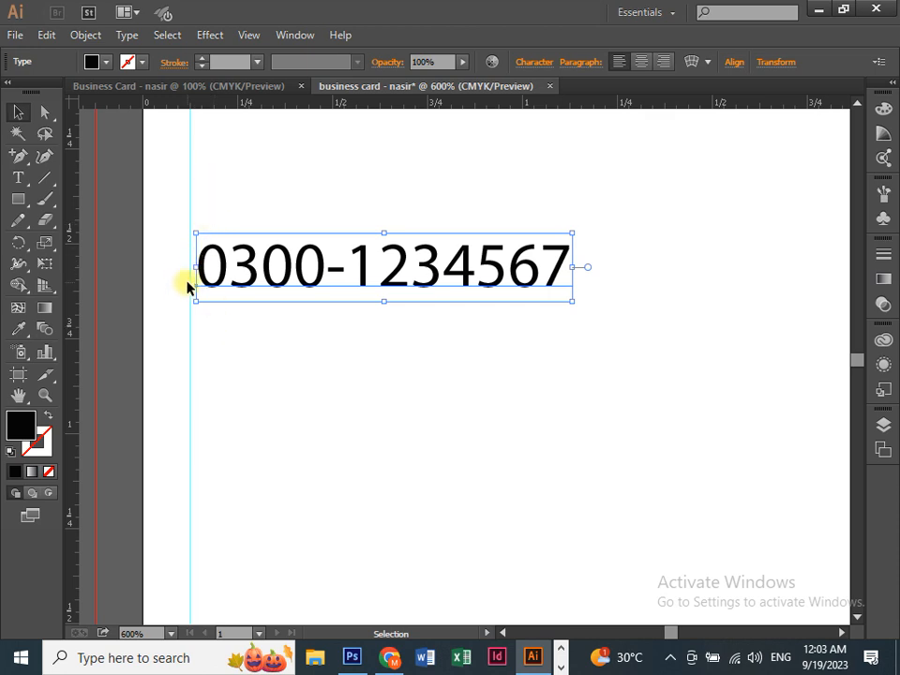
{"action": "key", "text": "ctrl+minus"}
{"action": "key", "text": "space"}
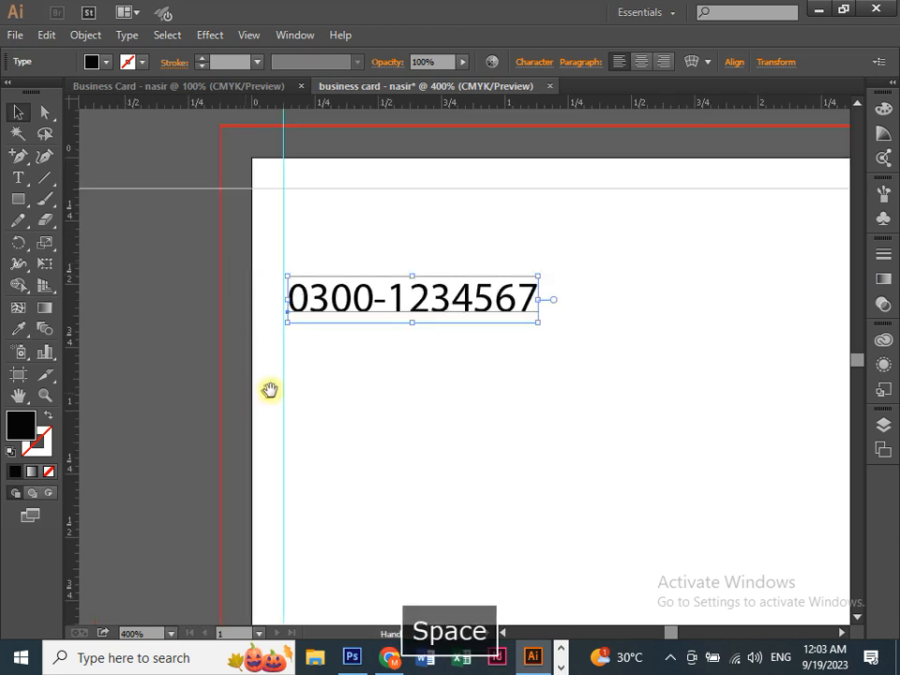
{"action": "left_click_drag", "start_coordinate": [269, 390], "coordinate": [174, 318]}
{"action": "left_click", "coordinate": [18, 199]}
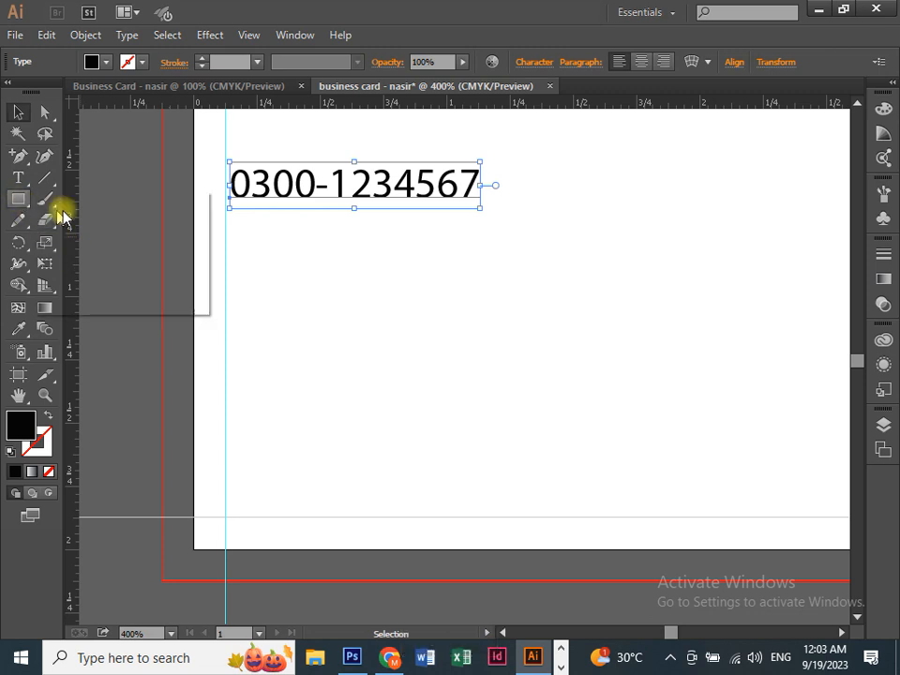
{"action": "left_click_drag", "start_coordinate": [201, 347], "coordinate": [284, 461]}
{"action": "key", "text": "ctrl+equal"}
{"action": "key", "text": "space"}
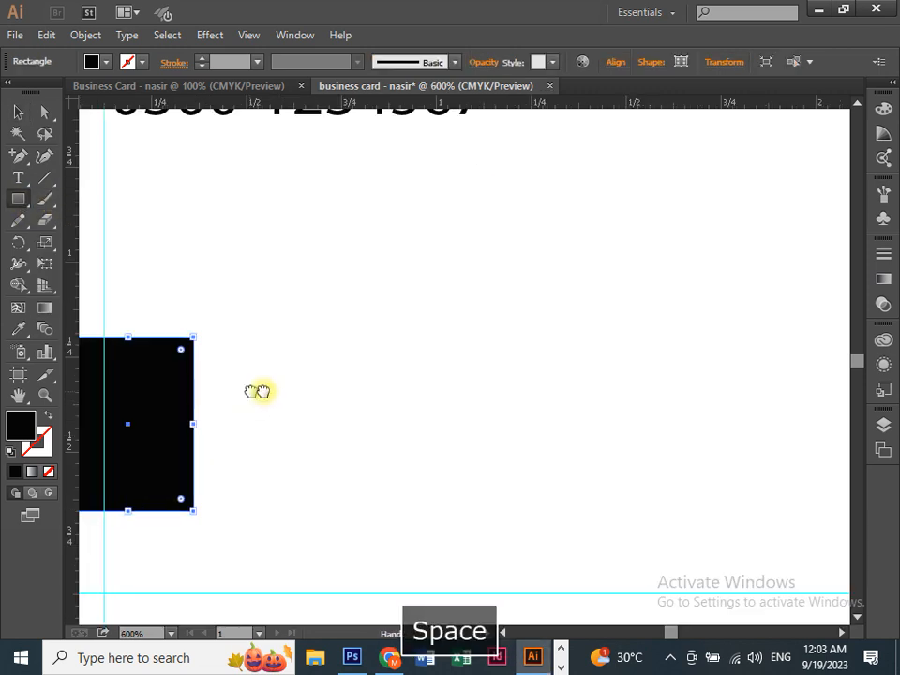
{"action": "left_click_drag", "start_coordinate": [256, 390], "coordinate": [317, 367]}
{"action": "key", "text": "v"}
{"action": "left_click_drag", "start_coordinate": [268, 384], "coordinate": [262, 381]}
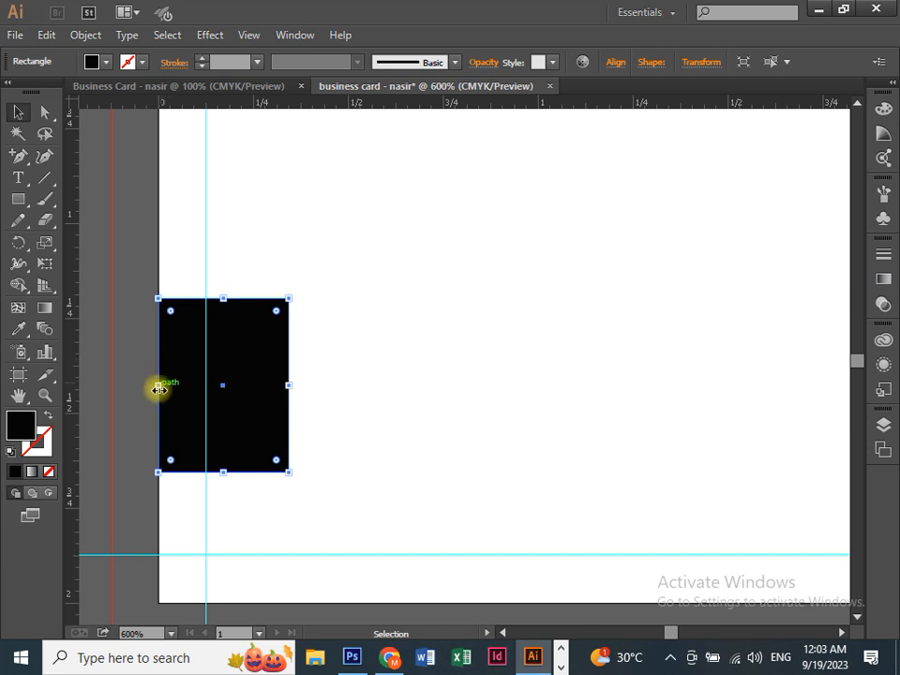
{"action": "left_click_drag", "start_coordinate": [160, 390], "coordinate": [112, 401]}
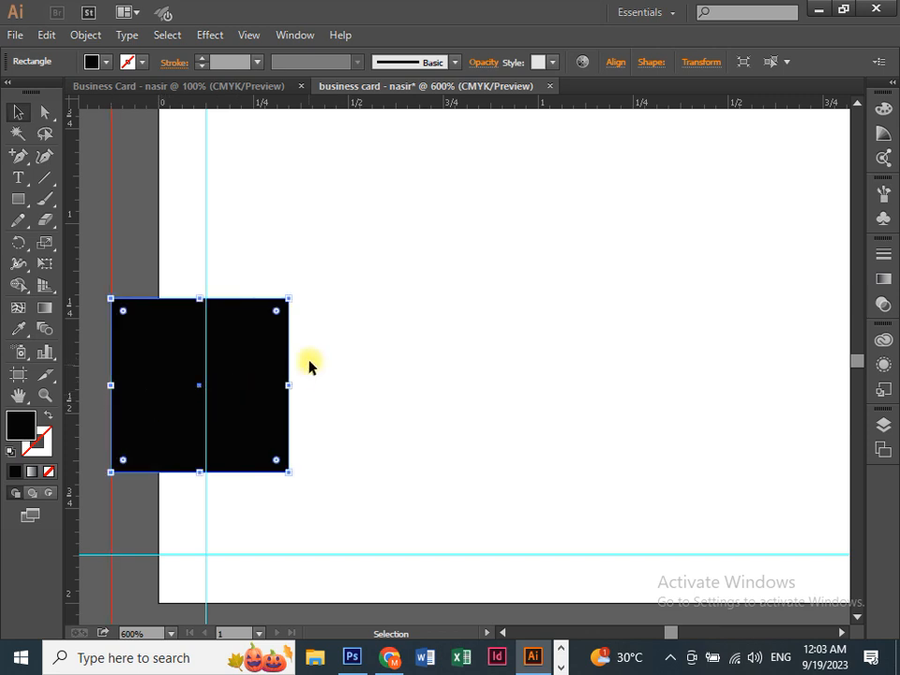
{"action": "left_click", "coordinate": [310, 365]}
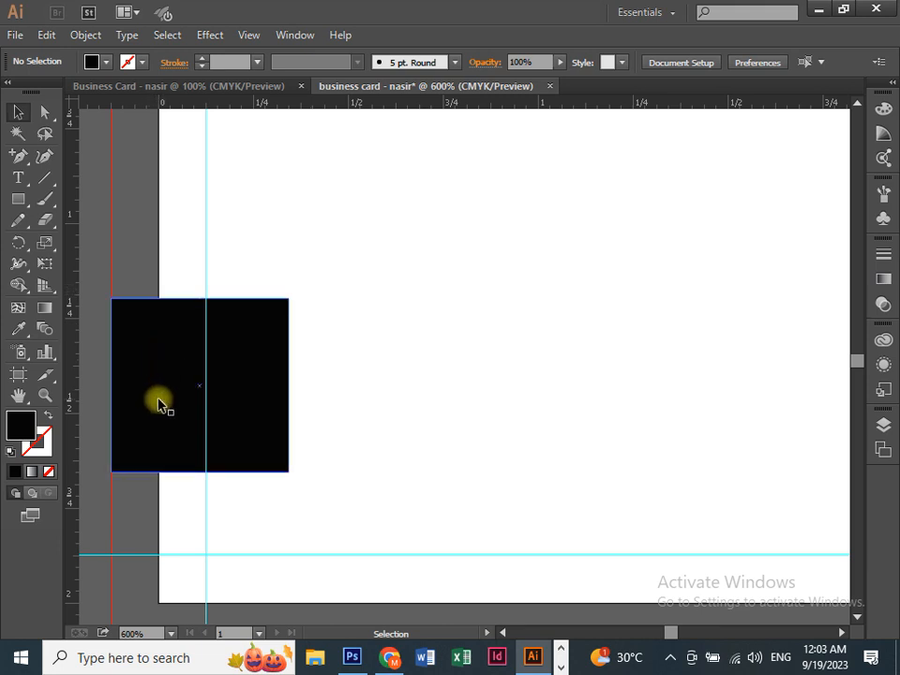
{"action": "left_click", "coordinate": [159, 362]}
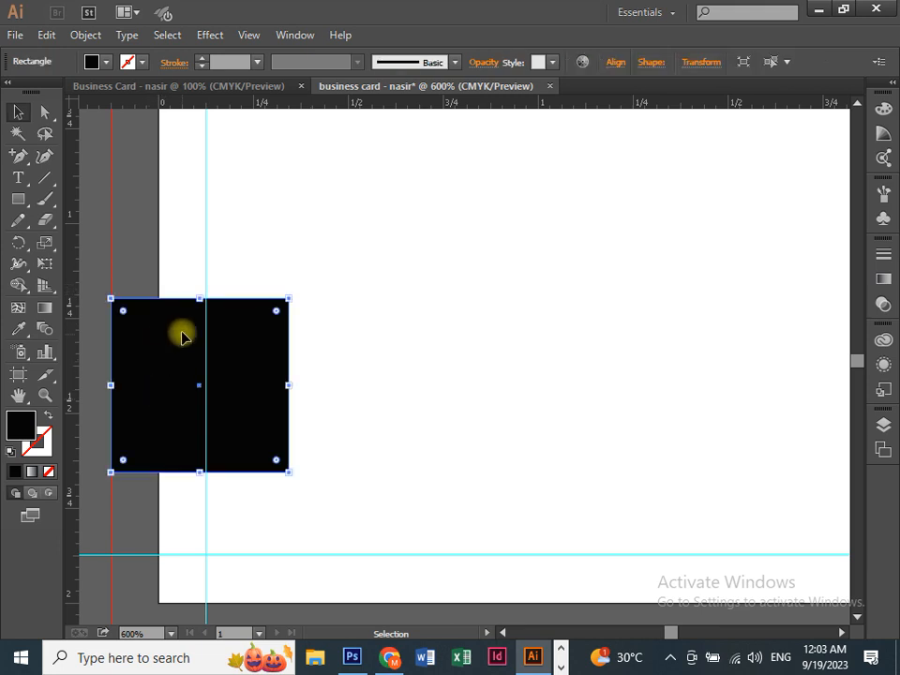
{"action": "key", "text": "Delete"}
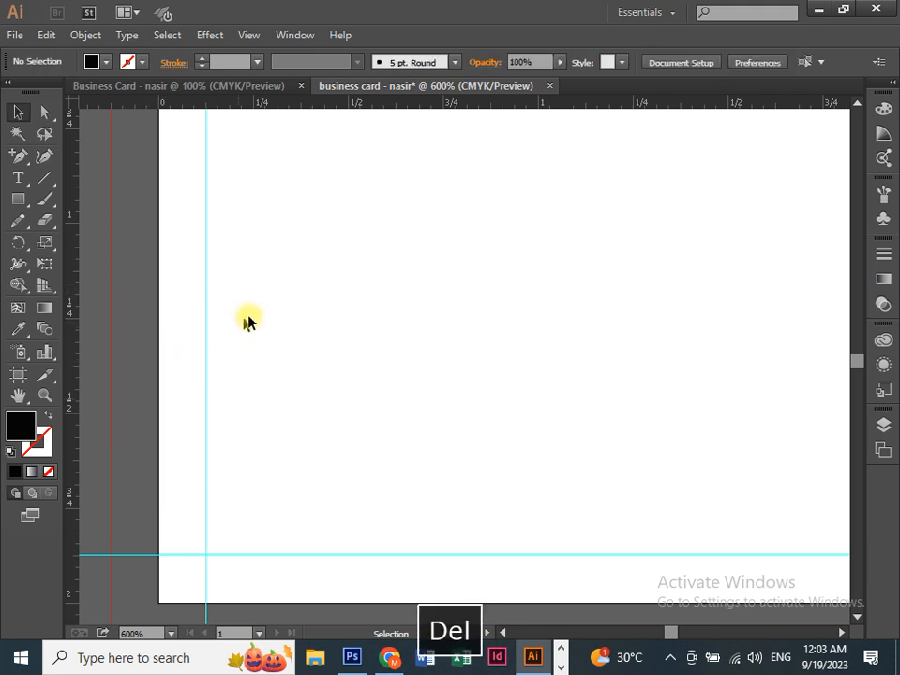
{"action": "key", "text": "ctrl+minus"}
{"action": "key", "text": "space"}
{"action": "left_click_drag", "start_coordinate": [325, 259], "coordinate": [230, 339]}
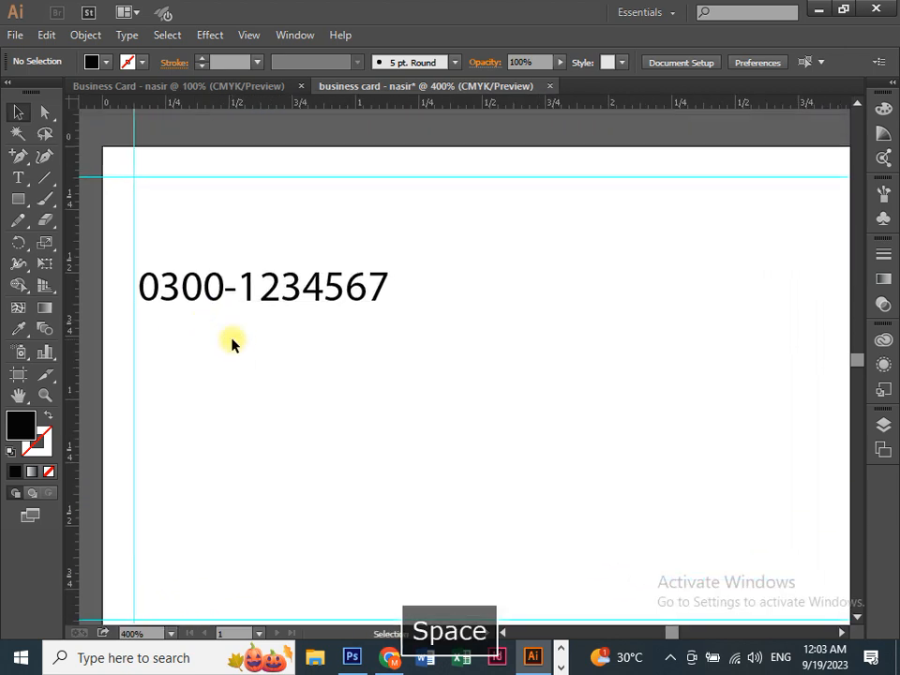
Step: Hide the panels, zoom out to the whole card, and begin File > Save As
{"action": "key", "text": "Tab"}
{"action": "key", "text": "ctrl+minus"}
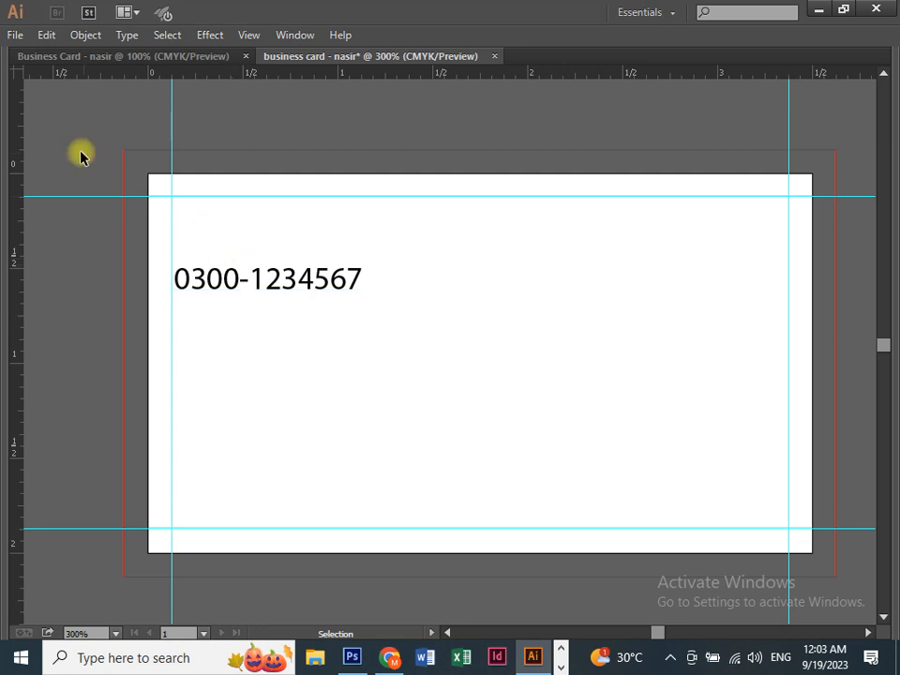
{"action": "left_click", "coordinate": [12, 37]}
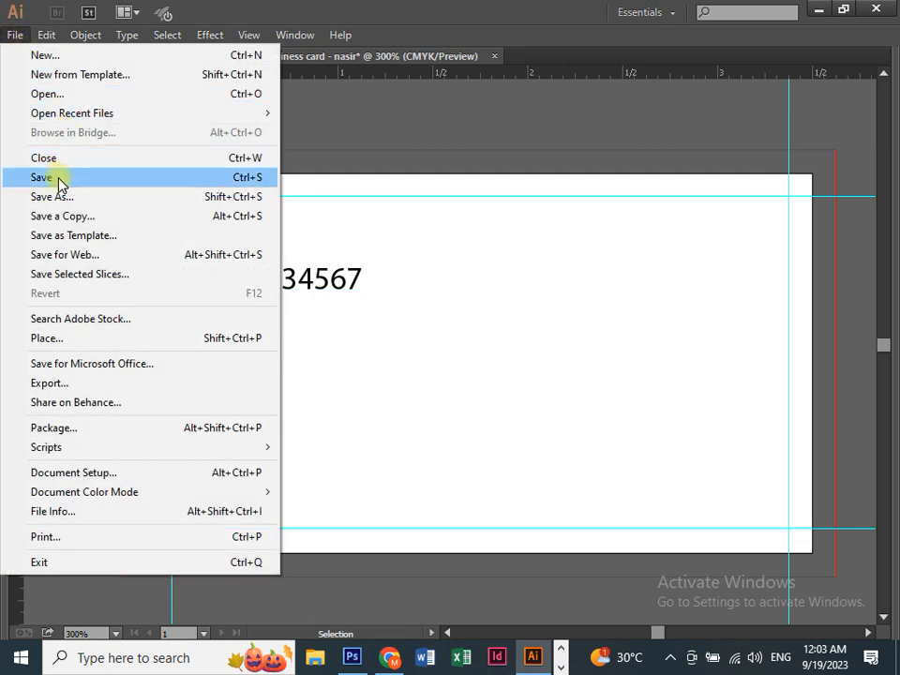
{"action": "left_click", "coordinate": [58, 179]}
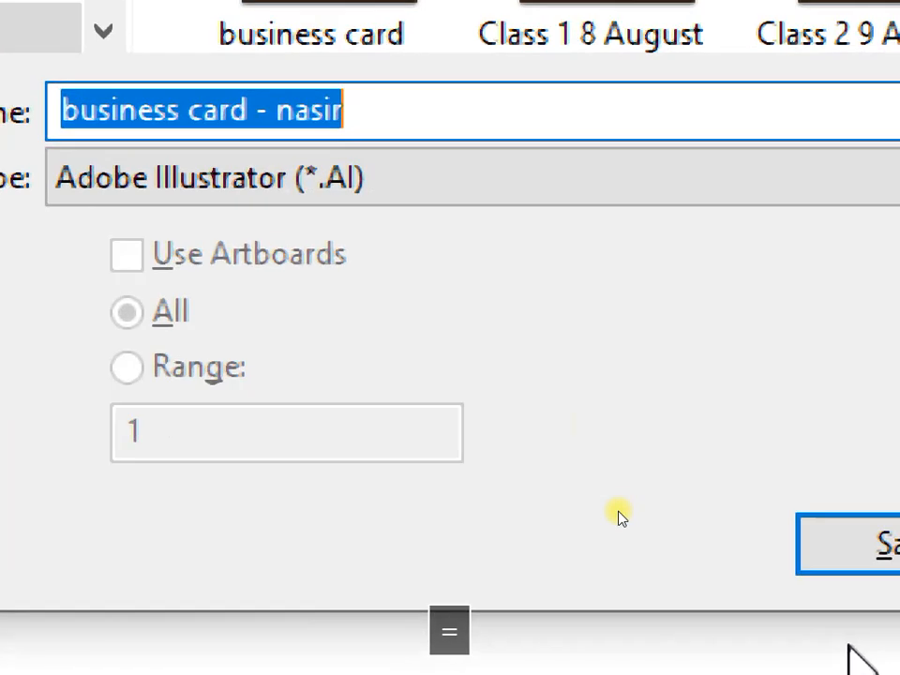
Step: Change the file name to 'business card template'
{"action": "left_click", "coordinate": [425, 104]}
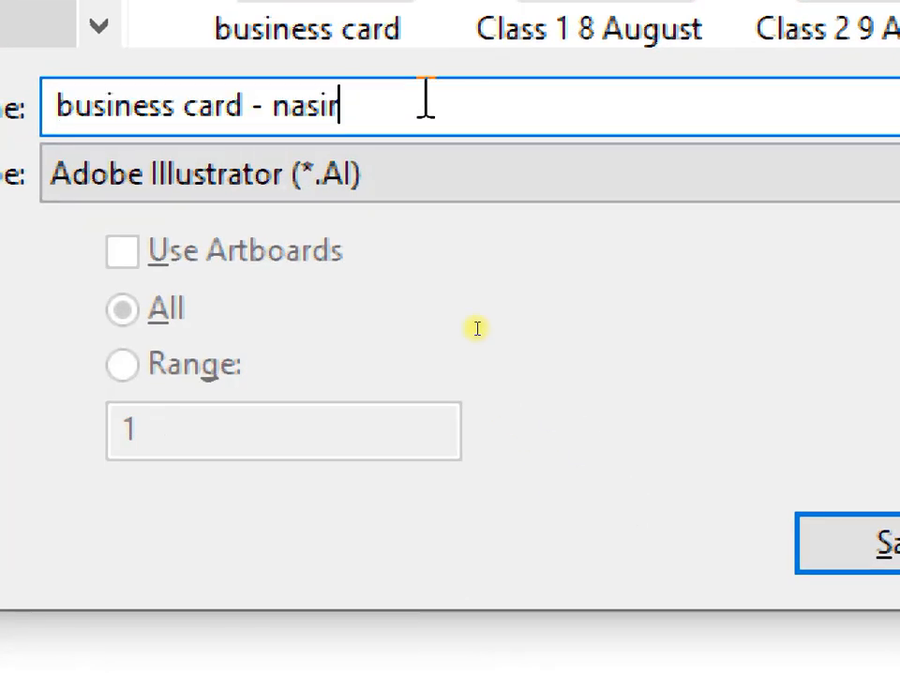
{"action": "key", "text": "BackSpace"}
{"action": "key", "text": "BackSpace"}
{"action": "key", "text": "BackSpace"}
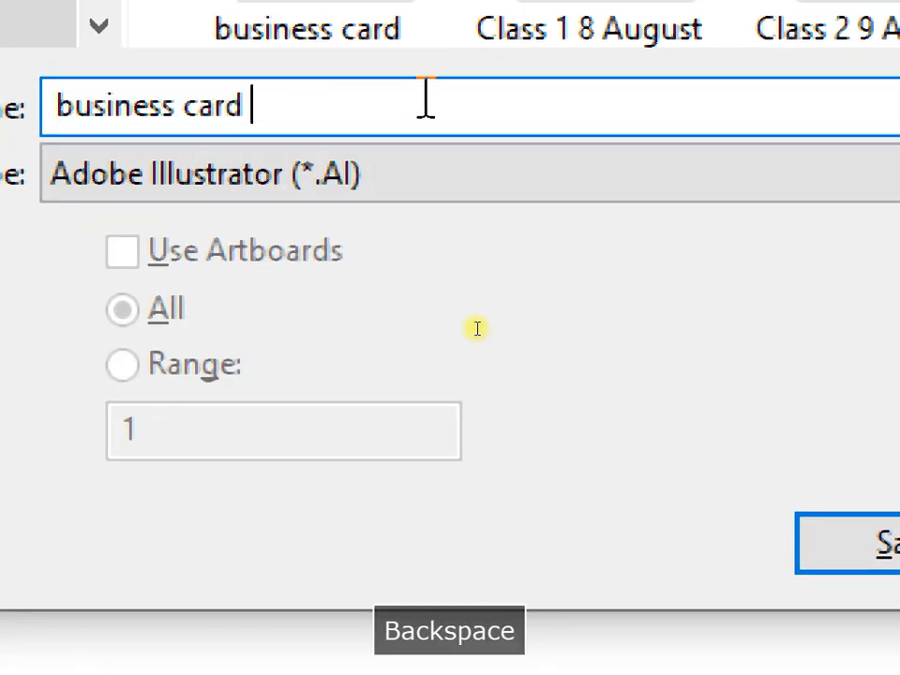
{"action": "type", "text": "tm"}
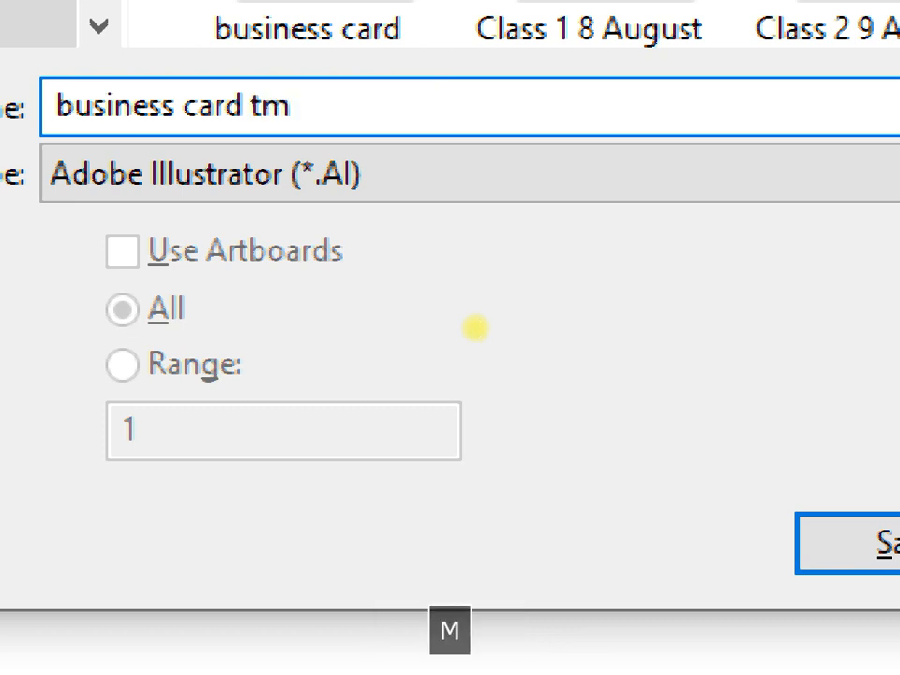
{"action": "key", "text": "BackSpace"}
{"action": "type", "text": "emplate"}
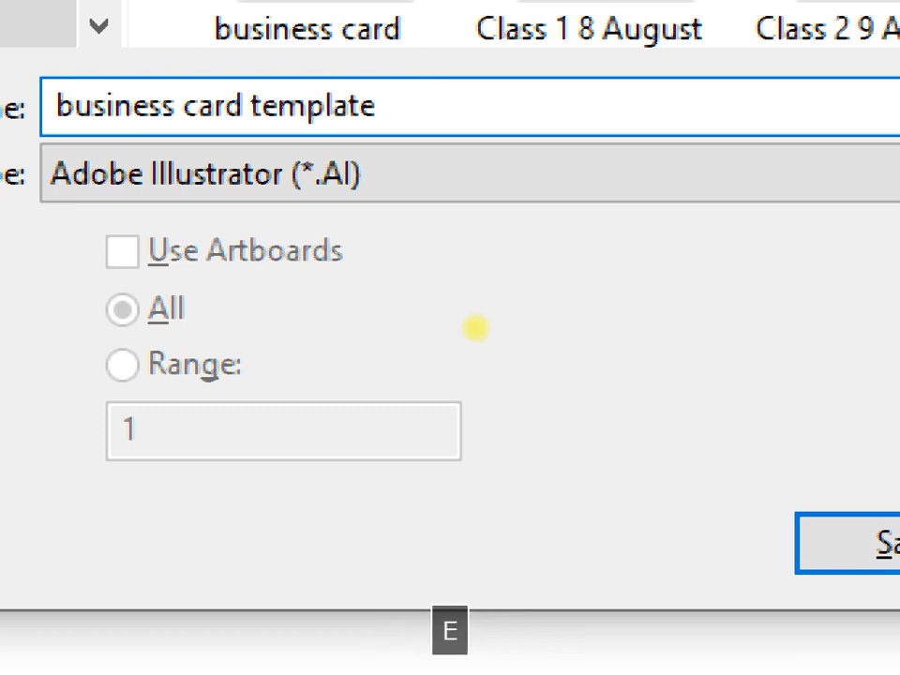